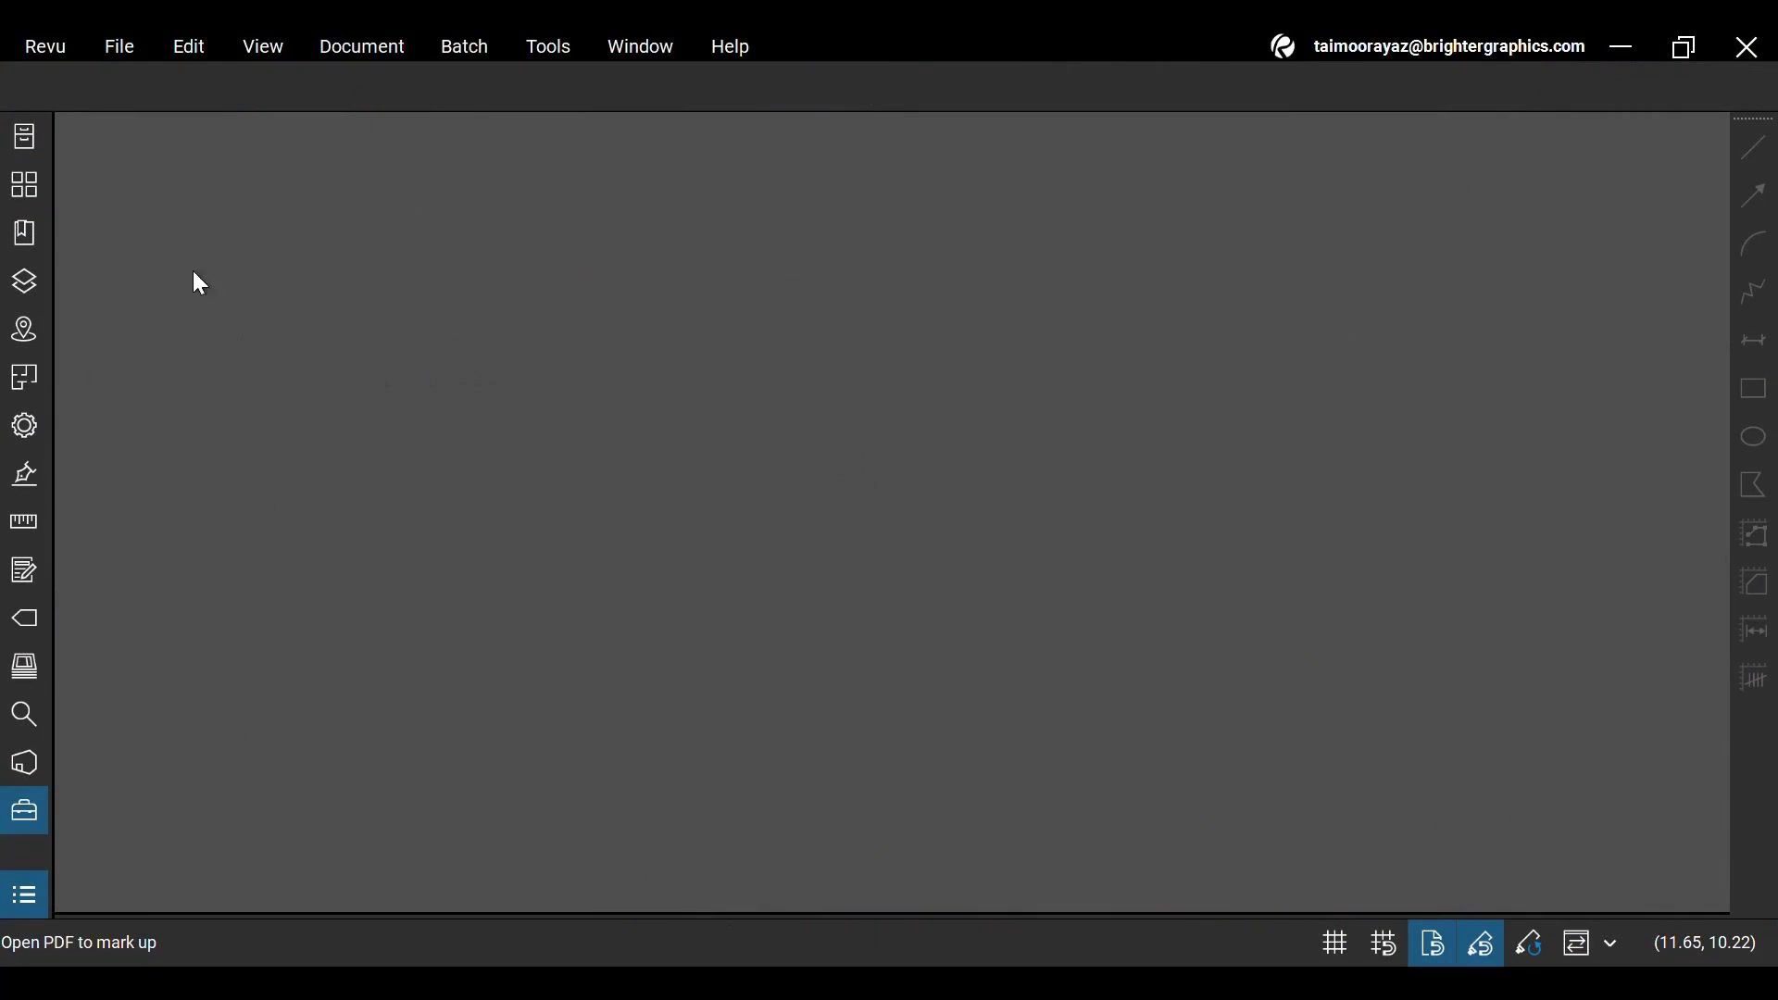
- Reopen BG Floor Plan.pdf from recent files and center the view on Open Office 263
click(120, 46)
mouse_move(181, 176)
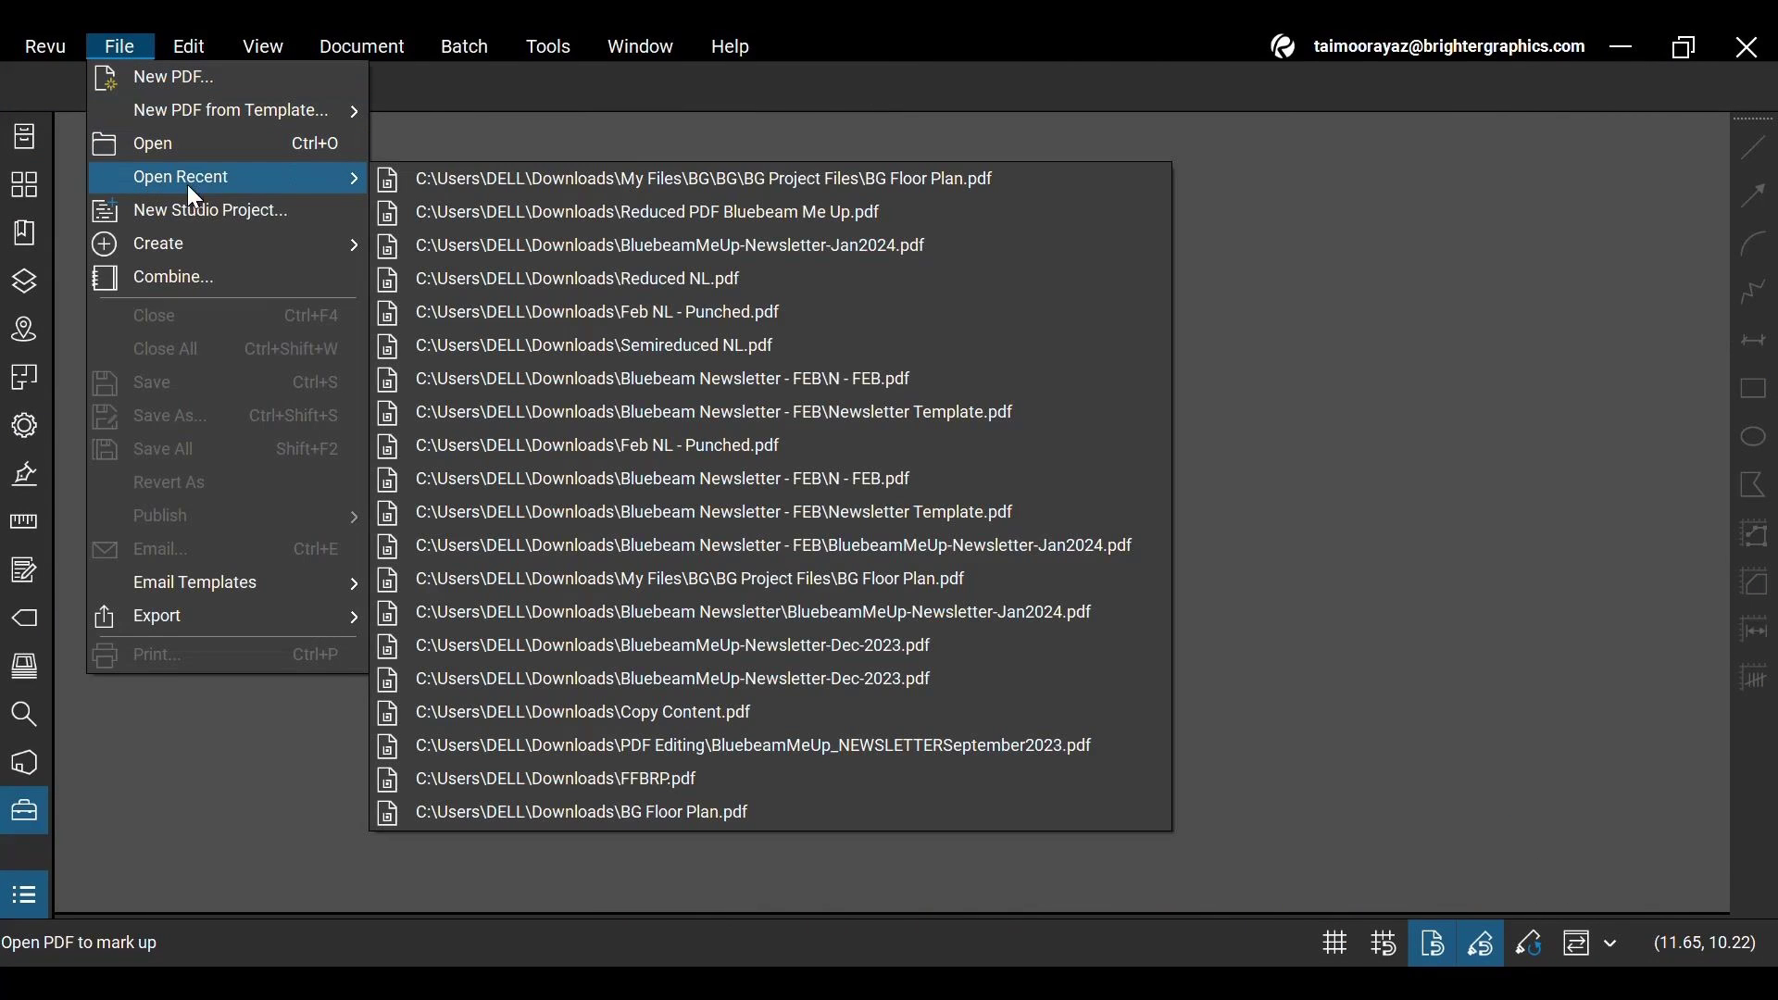
click(466, 176)
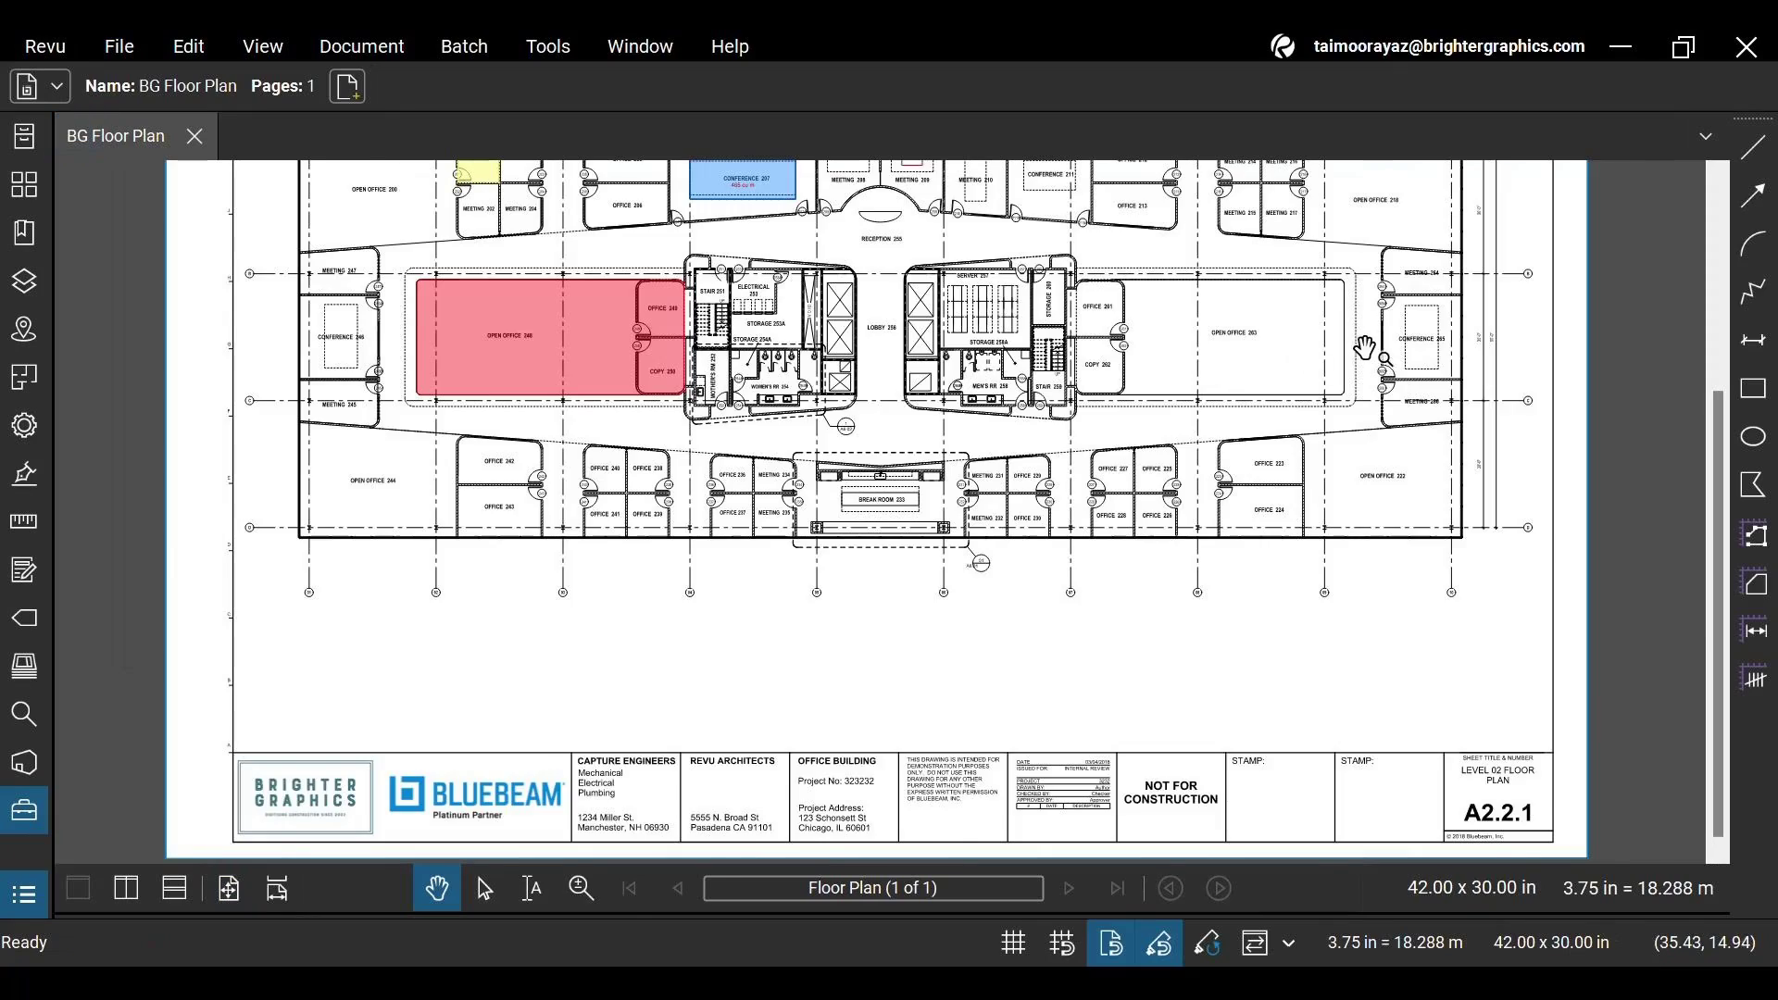
scroll(1362, 356, up, 5)
scroll(1180, 257, up, 3)
scroll(1140, 404, up, 2)
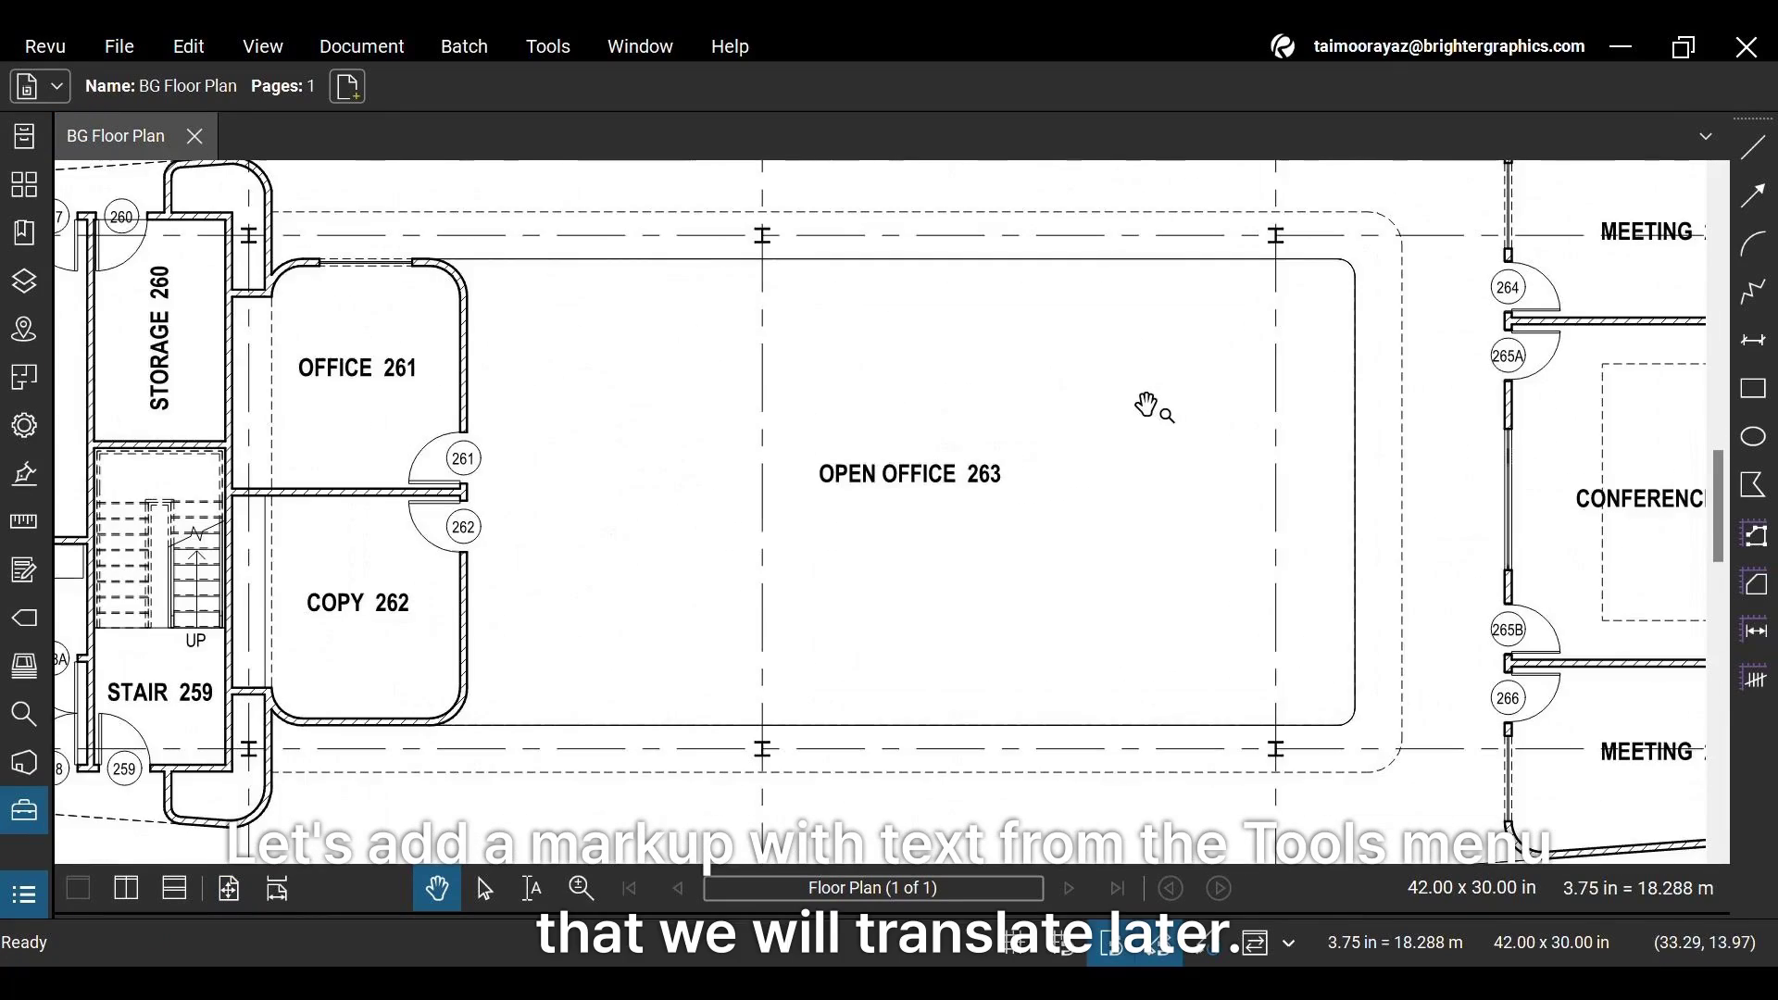
drag(1098, 389, 1324, 374)
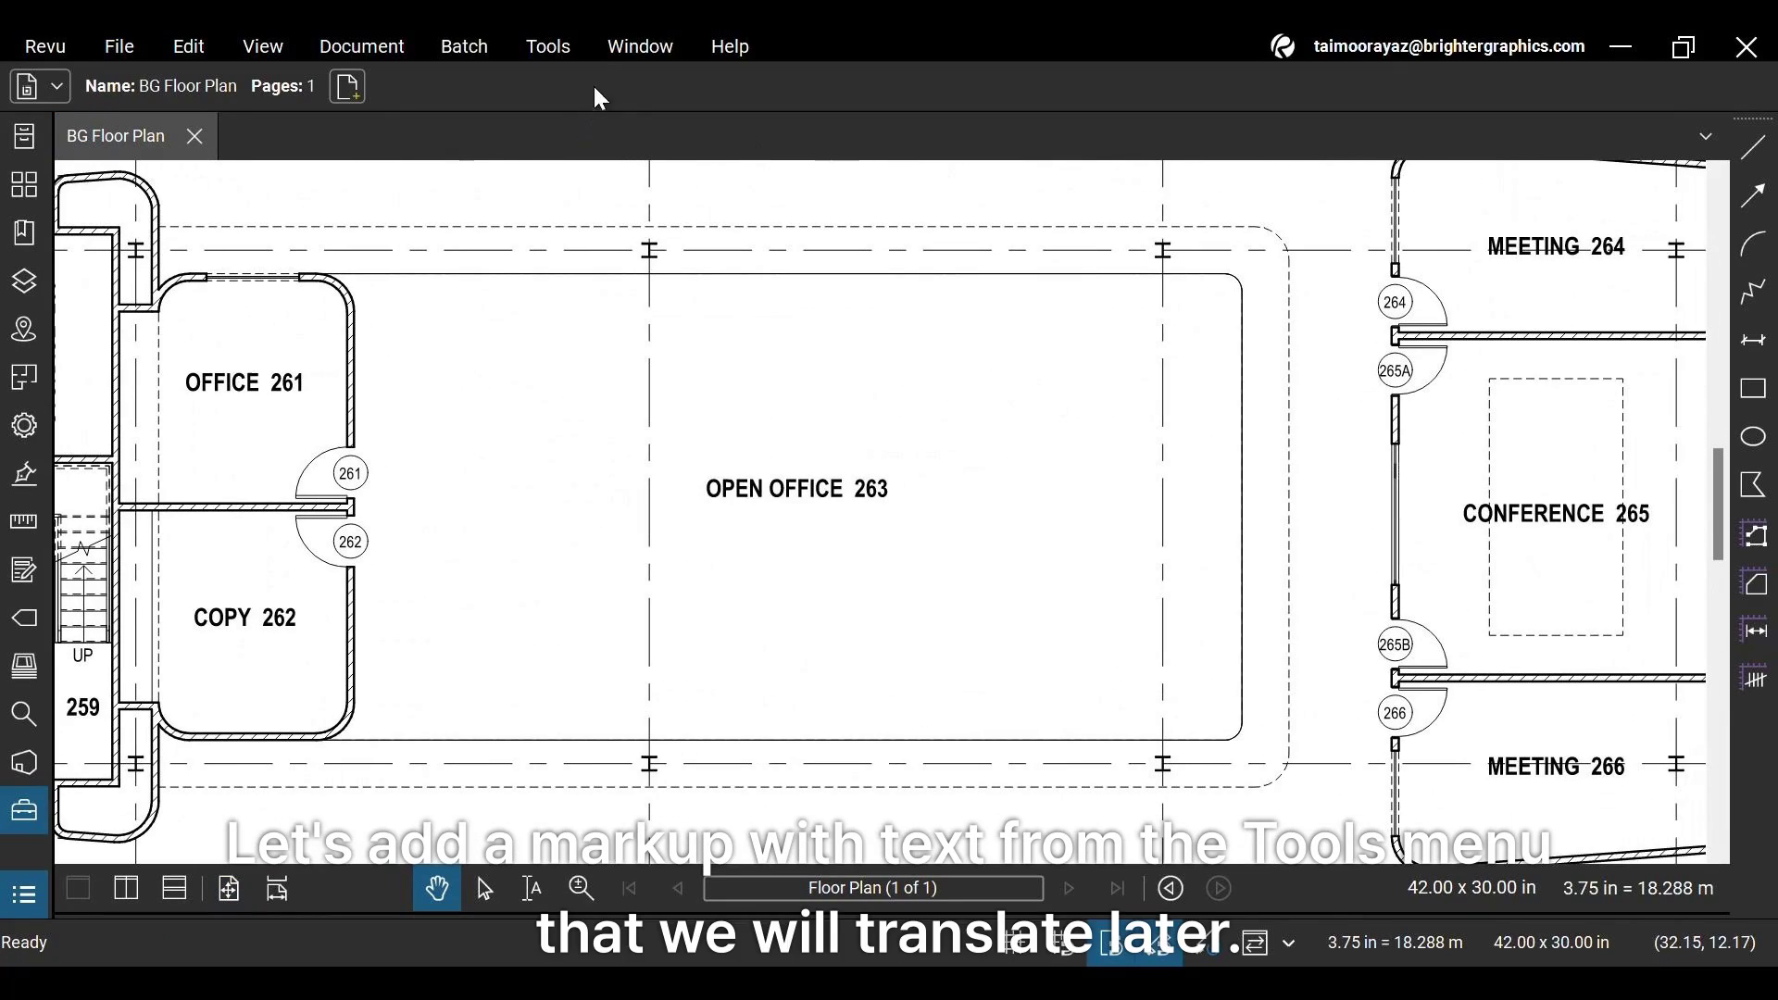
- Draw a Cloud+ markup around Open Office 263 and place its callout inside the cloud
click(558, 50)
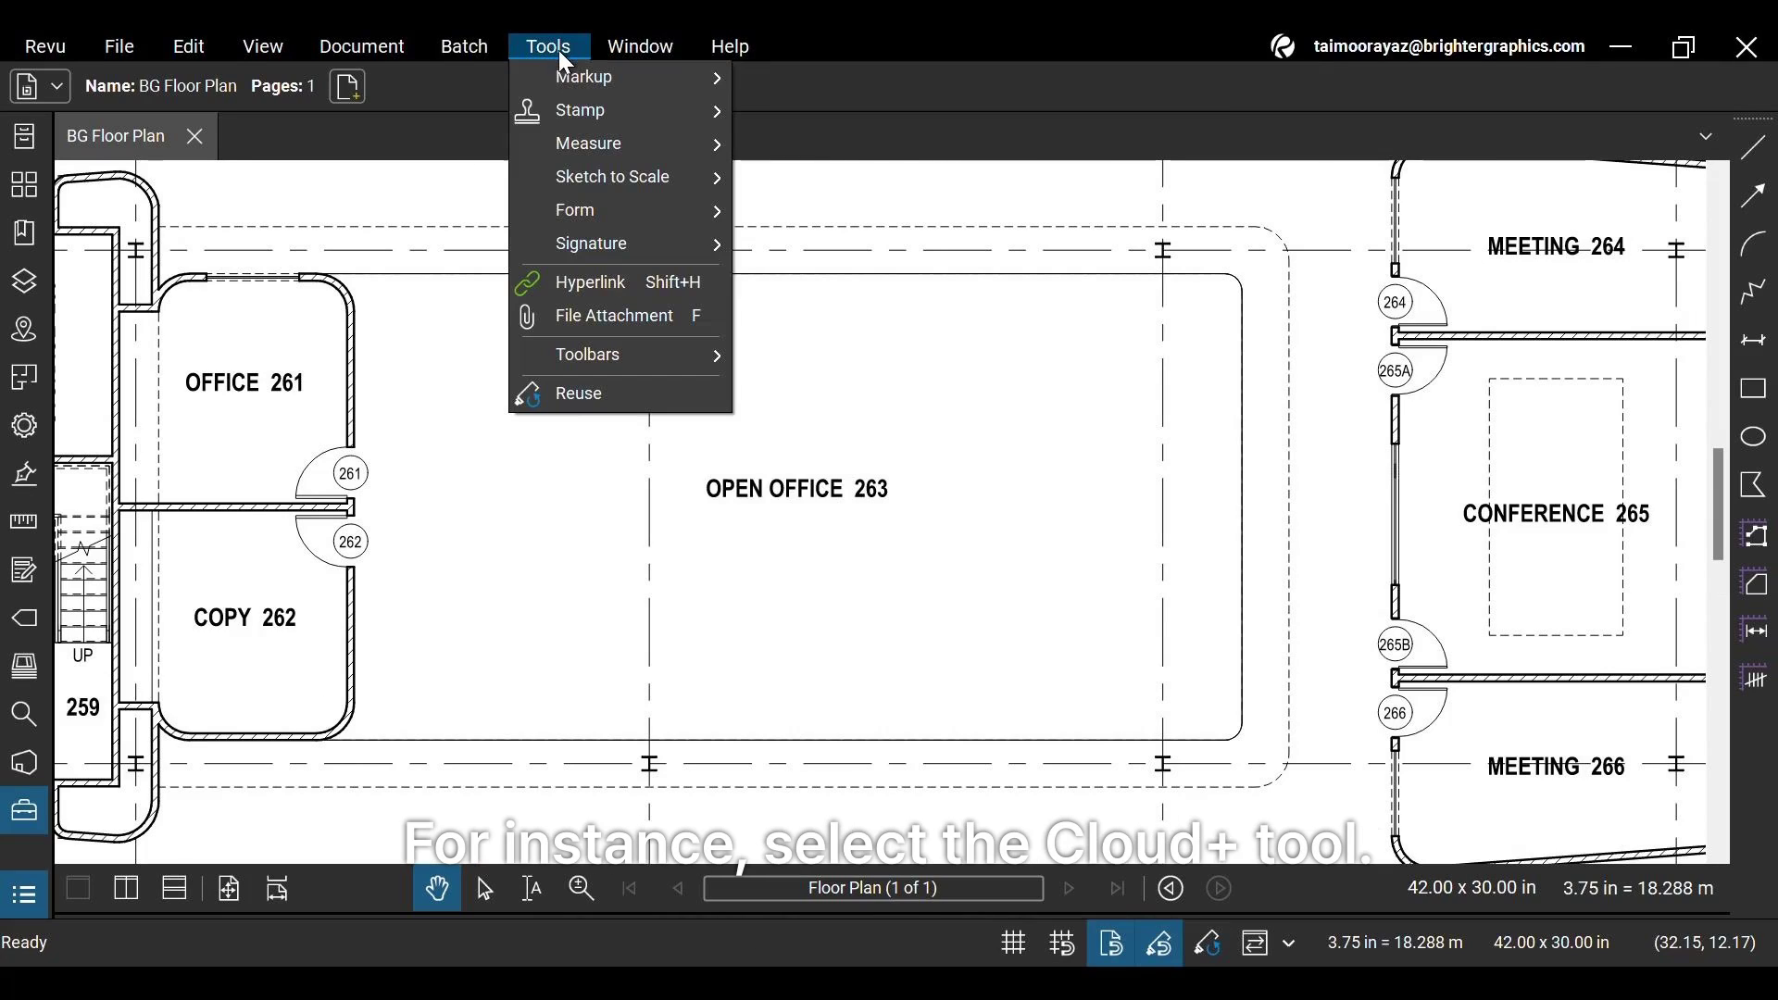
mouse_move(584, 77)
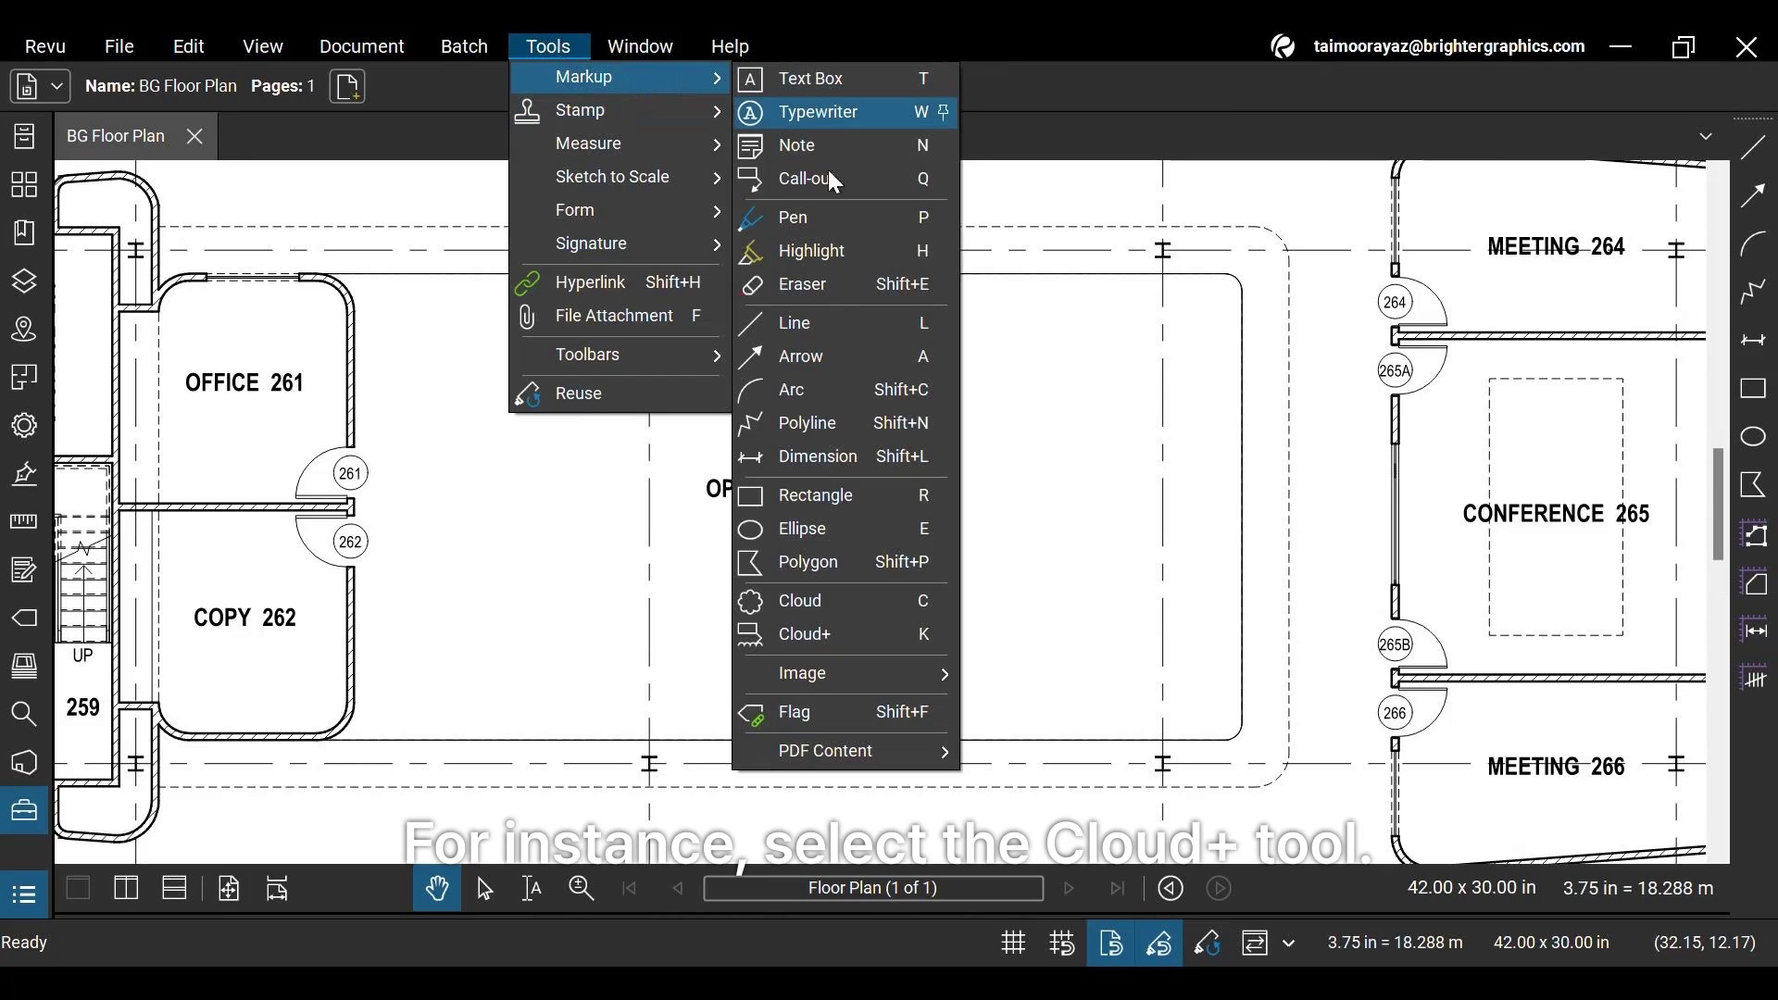
click(843, 634)
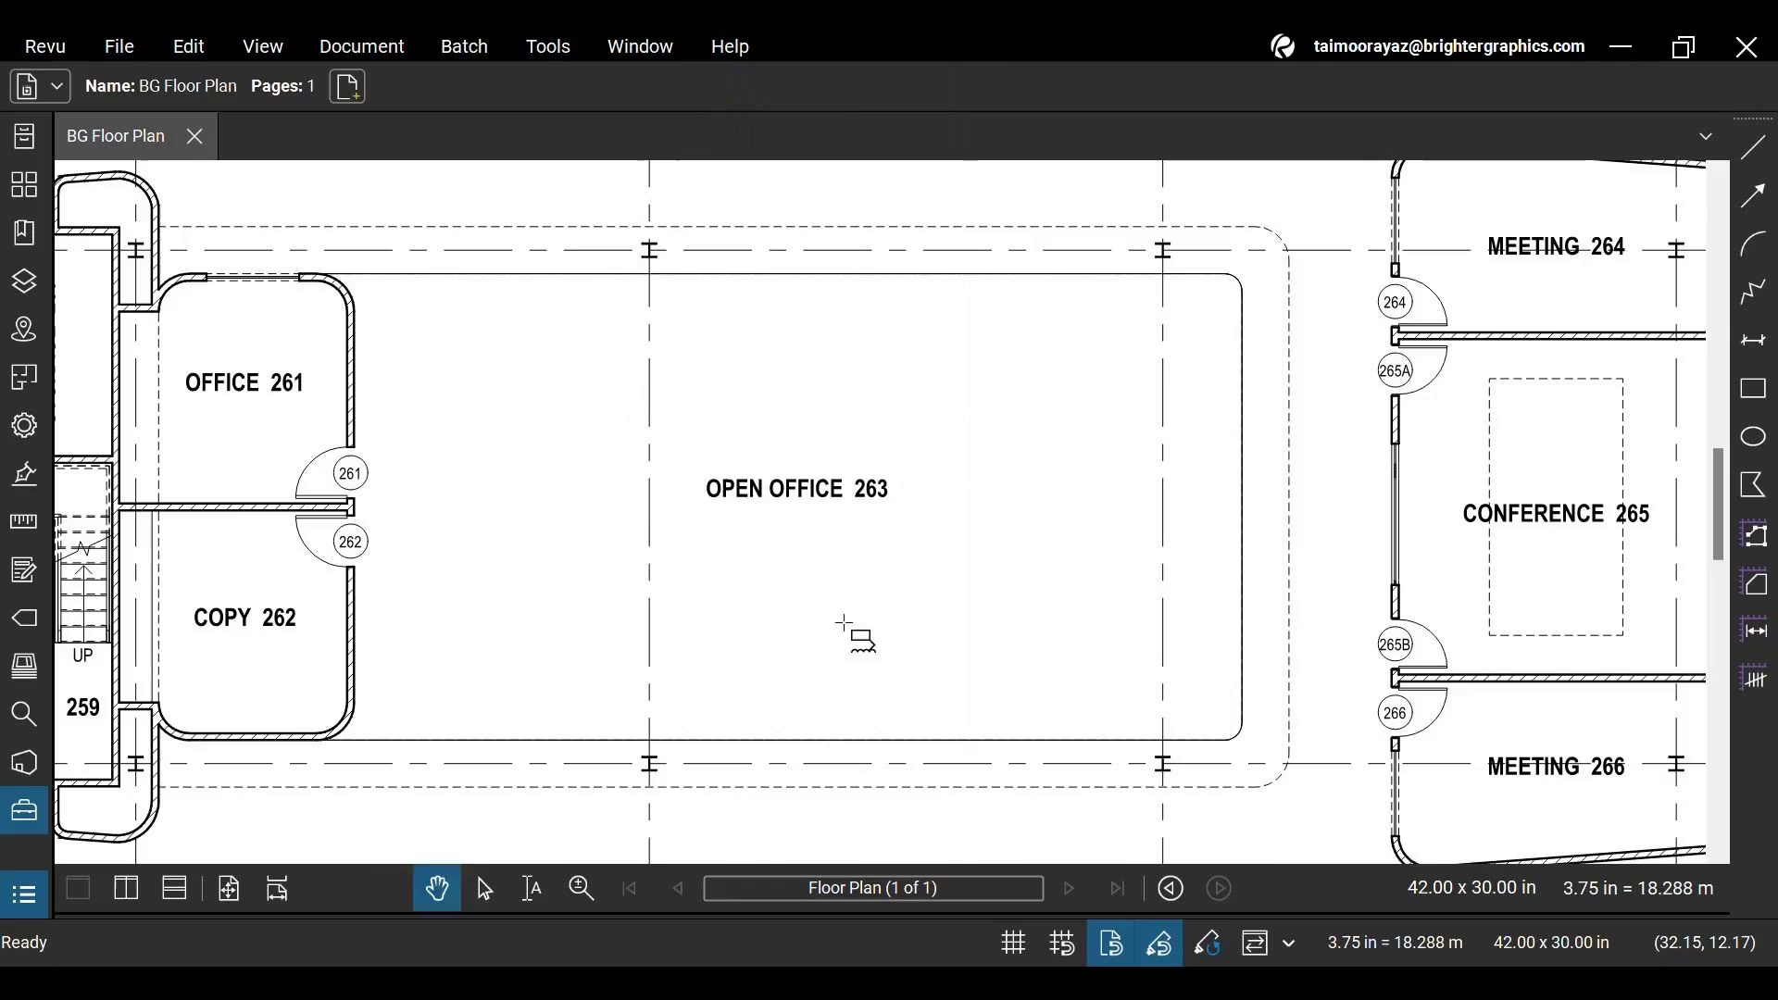
drag(648, 275, 1179, 762)
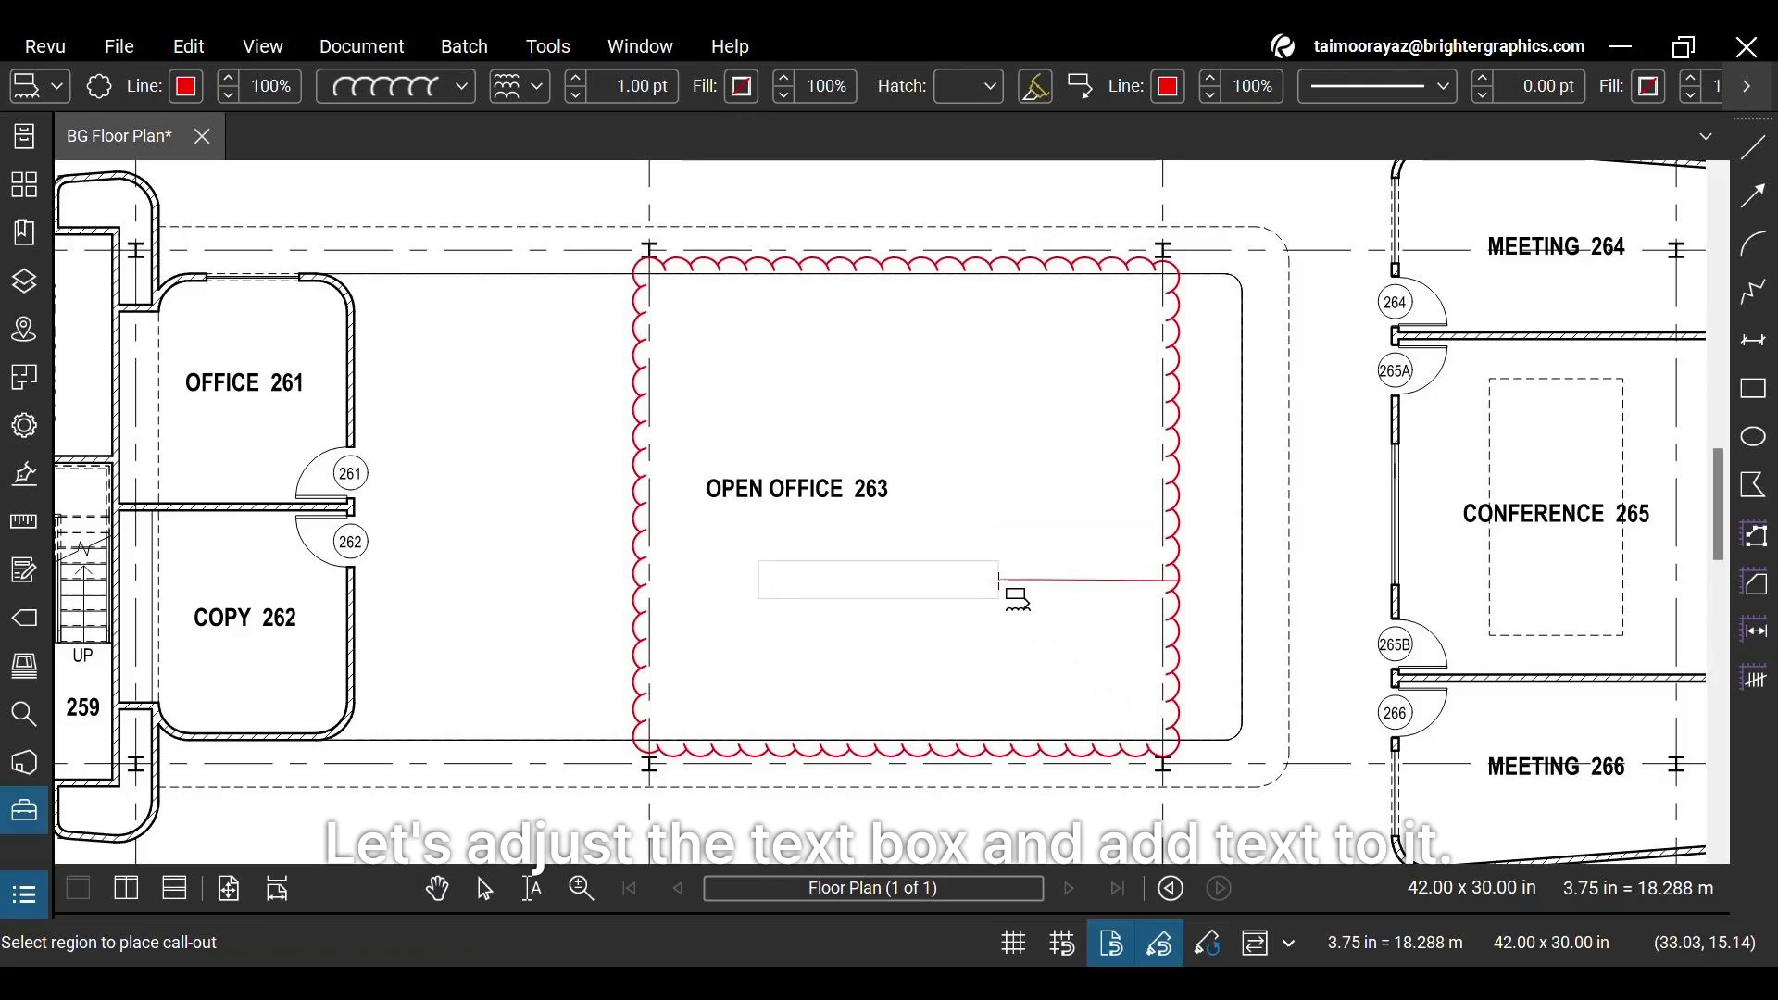
click(1021, 595)
text(Conference)
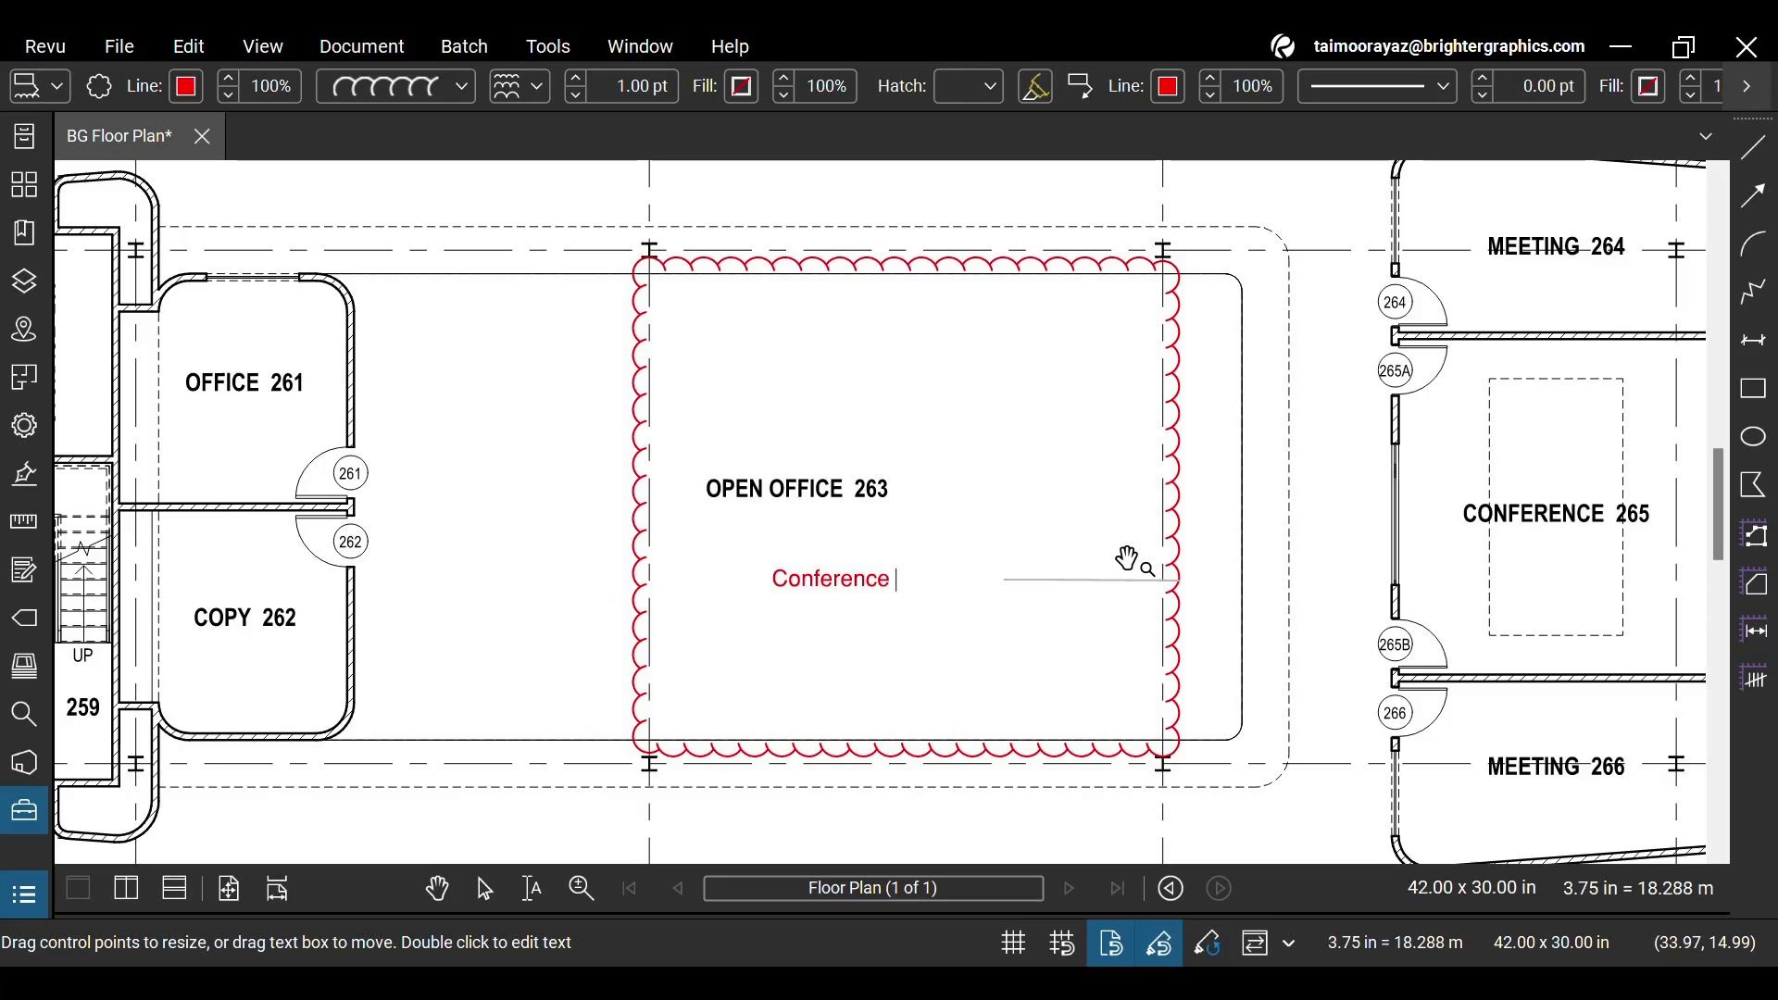
text(Area)
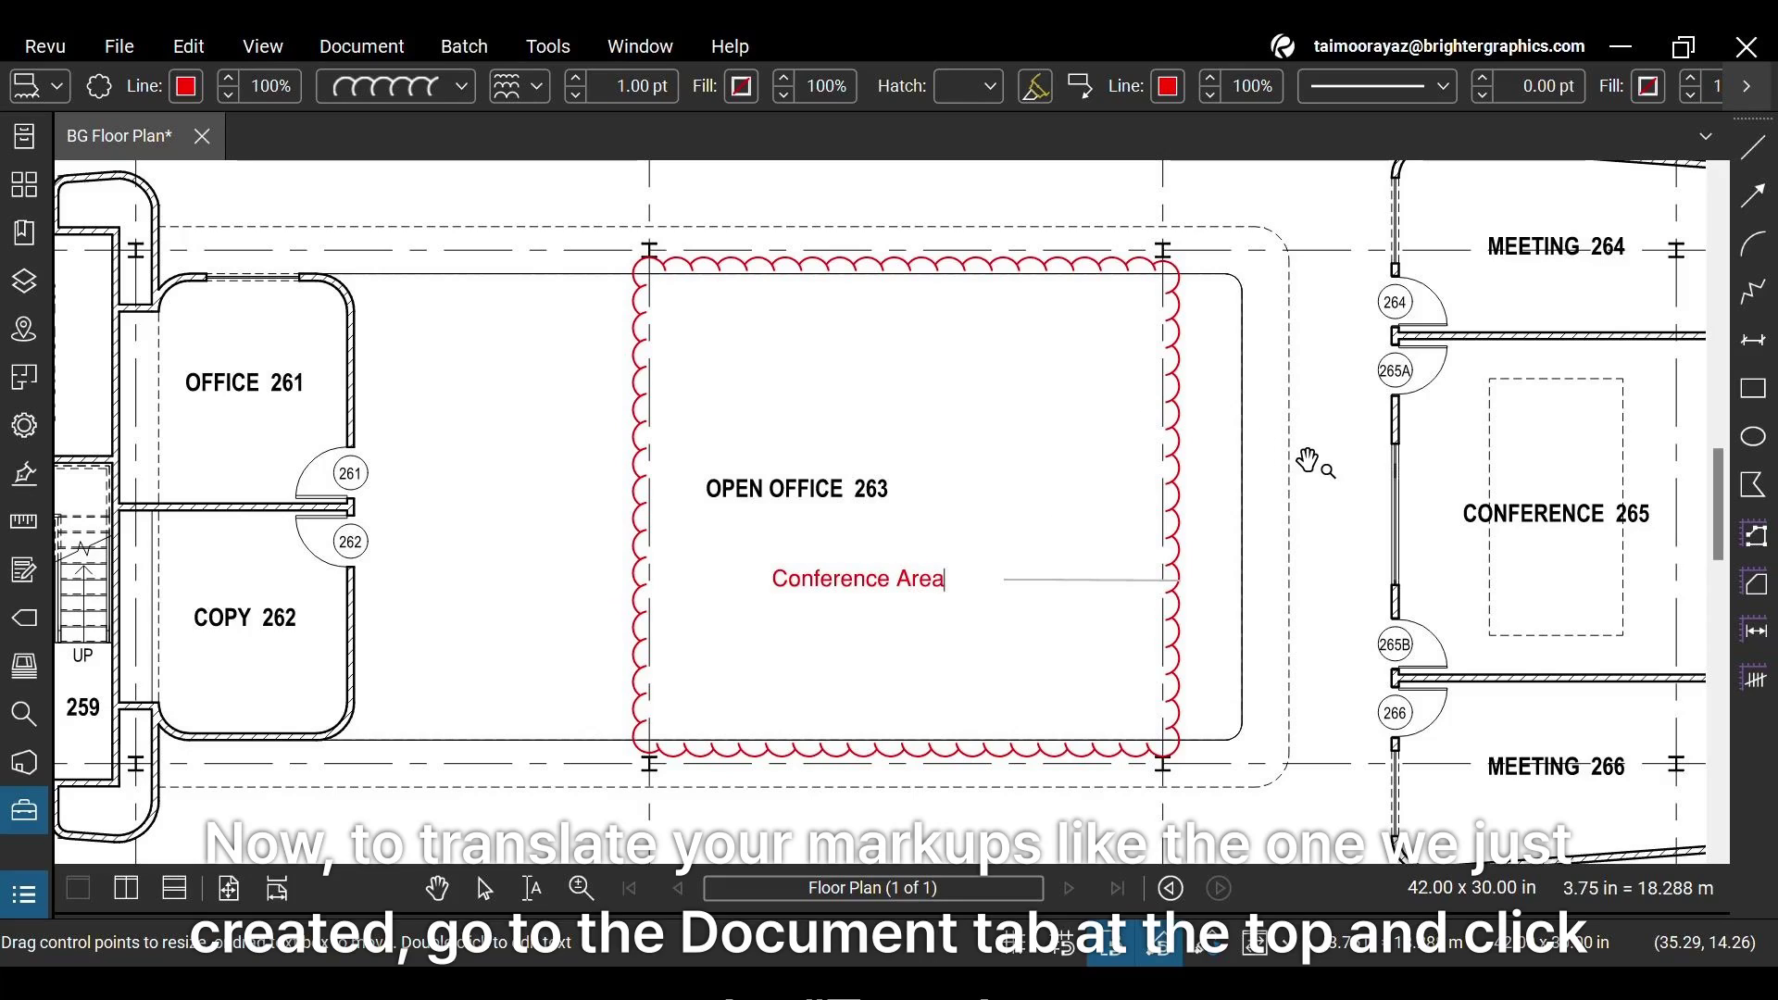
- Finish the 'Conference Area' callout text and bring up the Document menu commands
key(Escape)
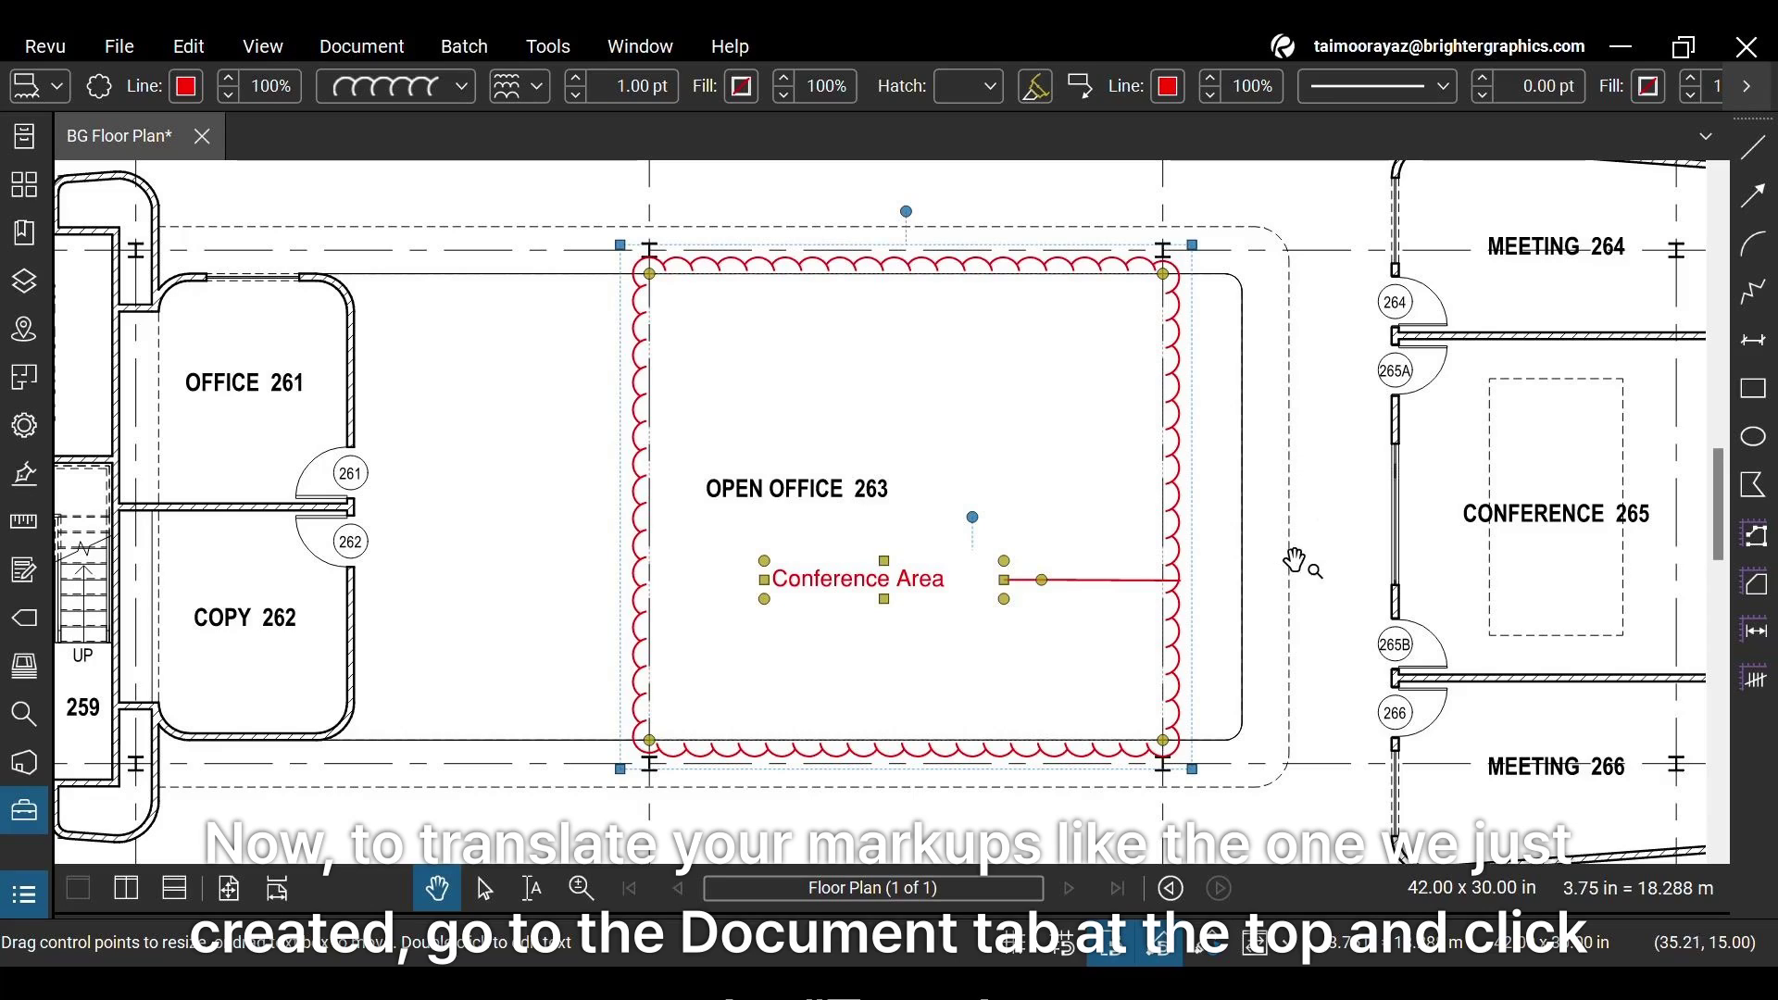
click(387, 48)
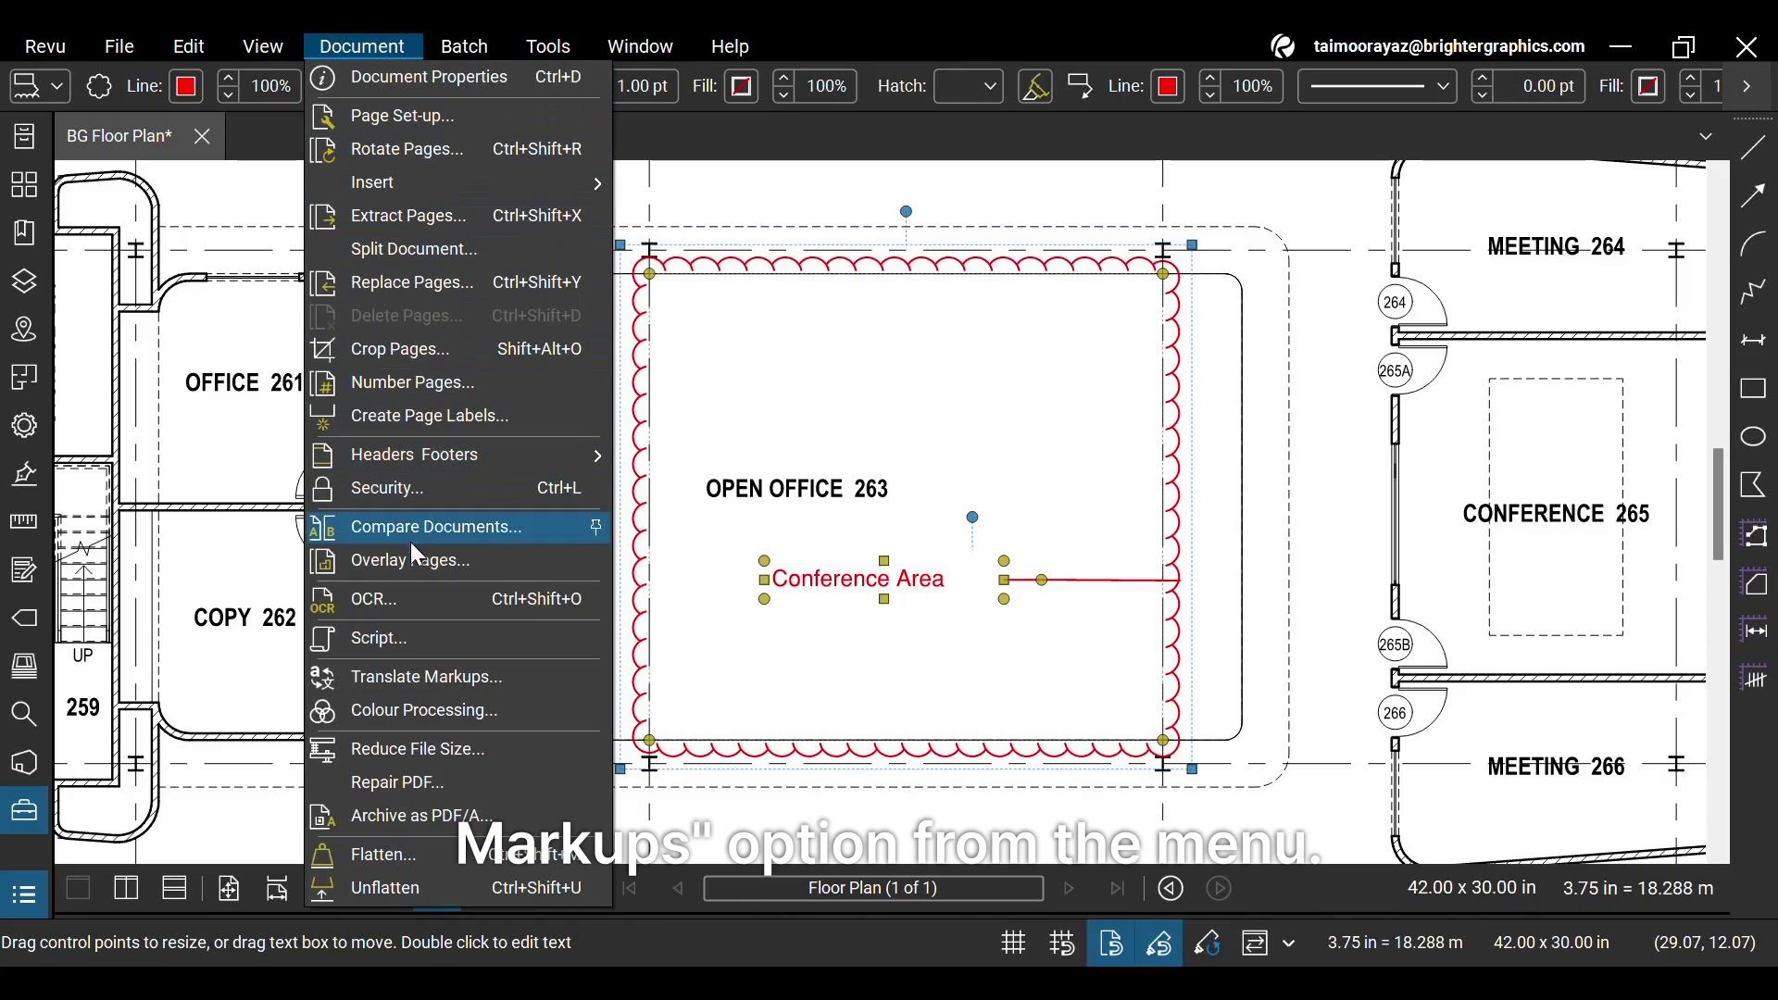
- Translate markups from English to Dutch across all pages and confirm with OK
click(527, 679)
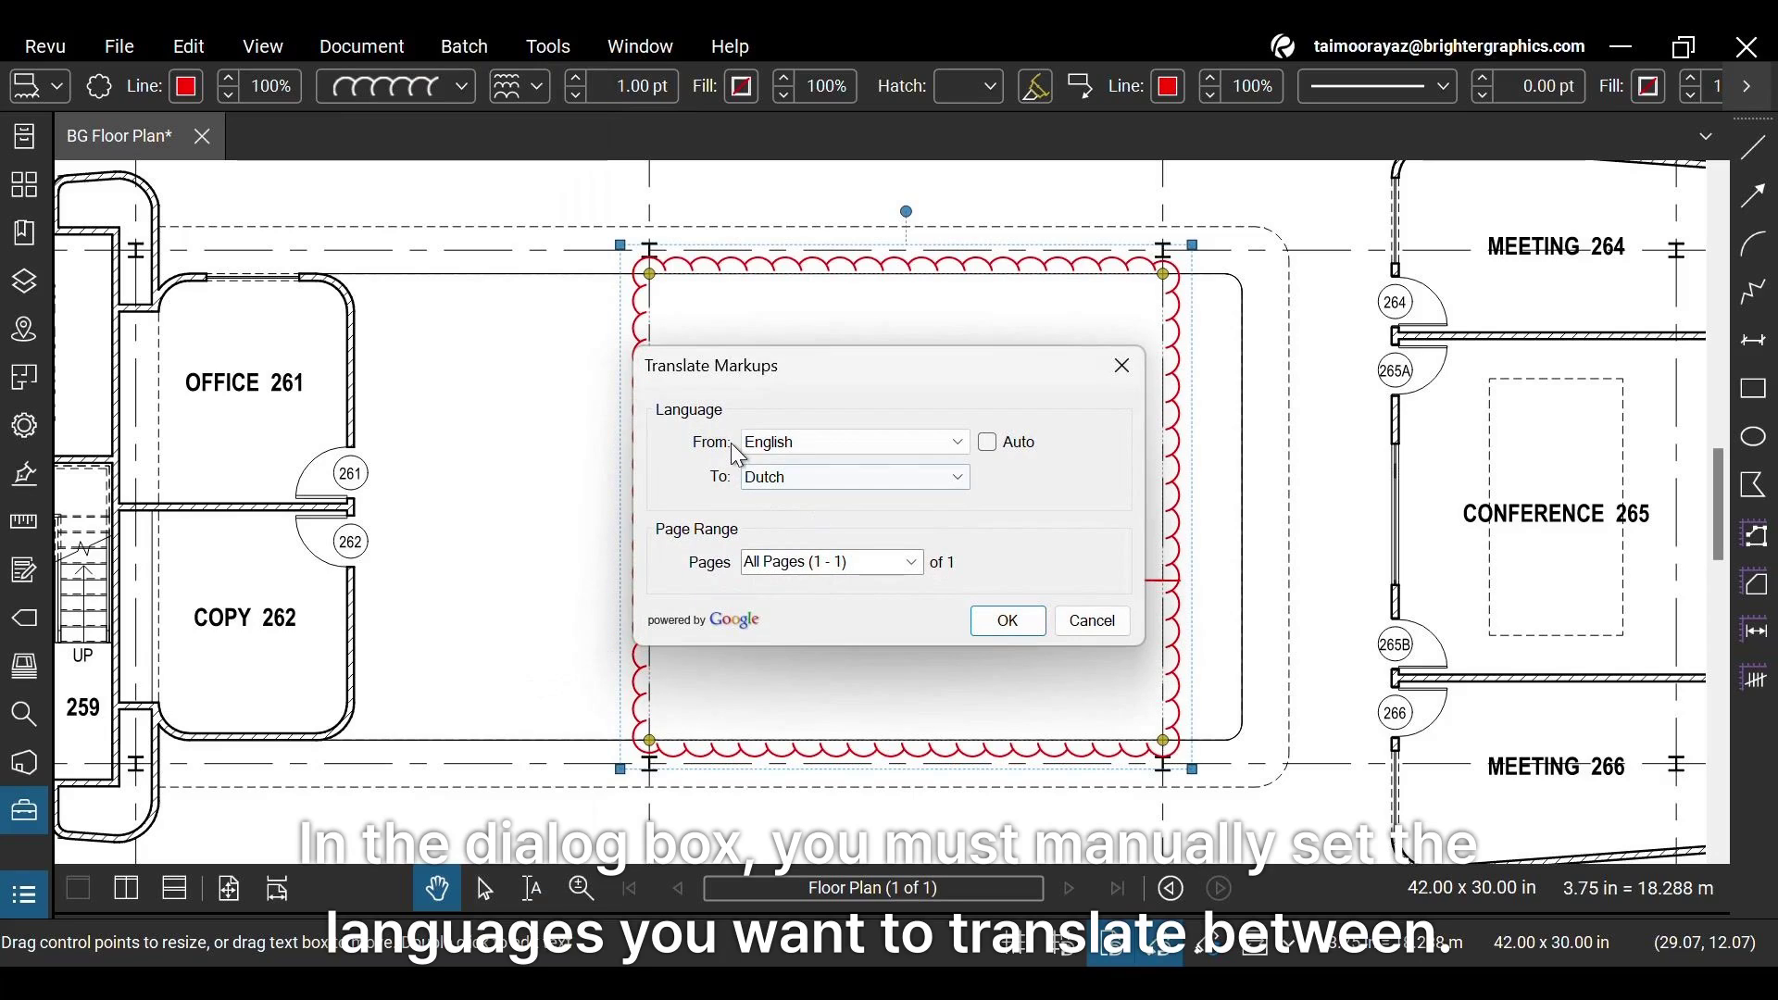
click(838, 444)
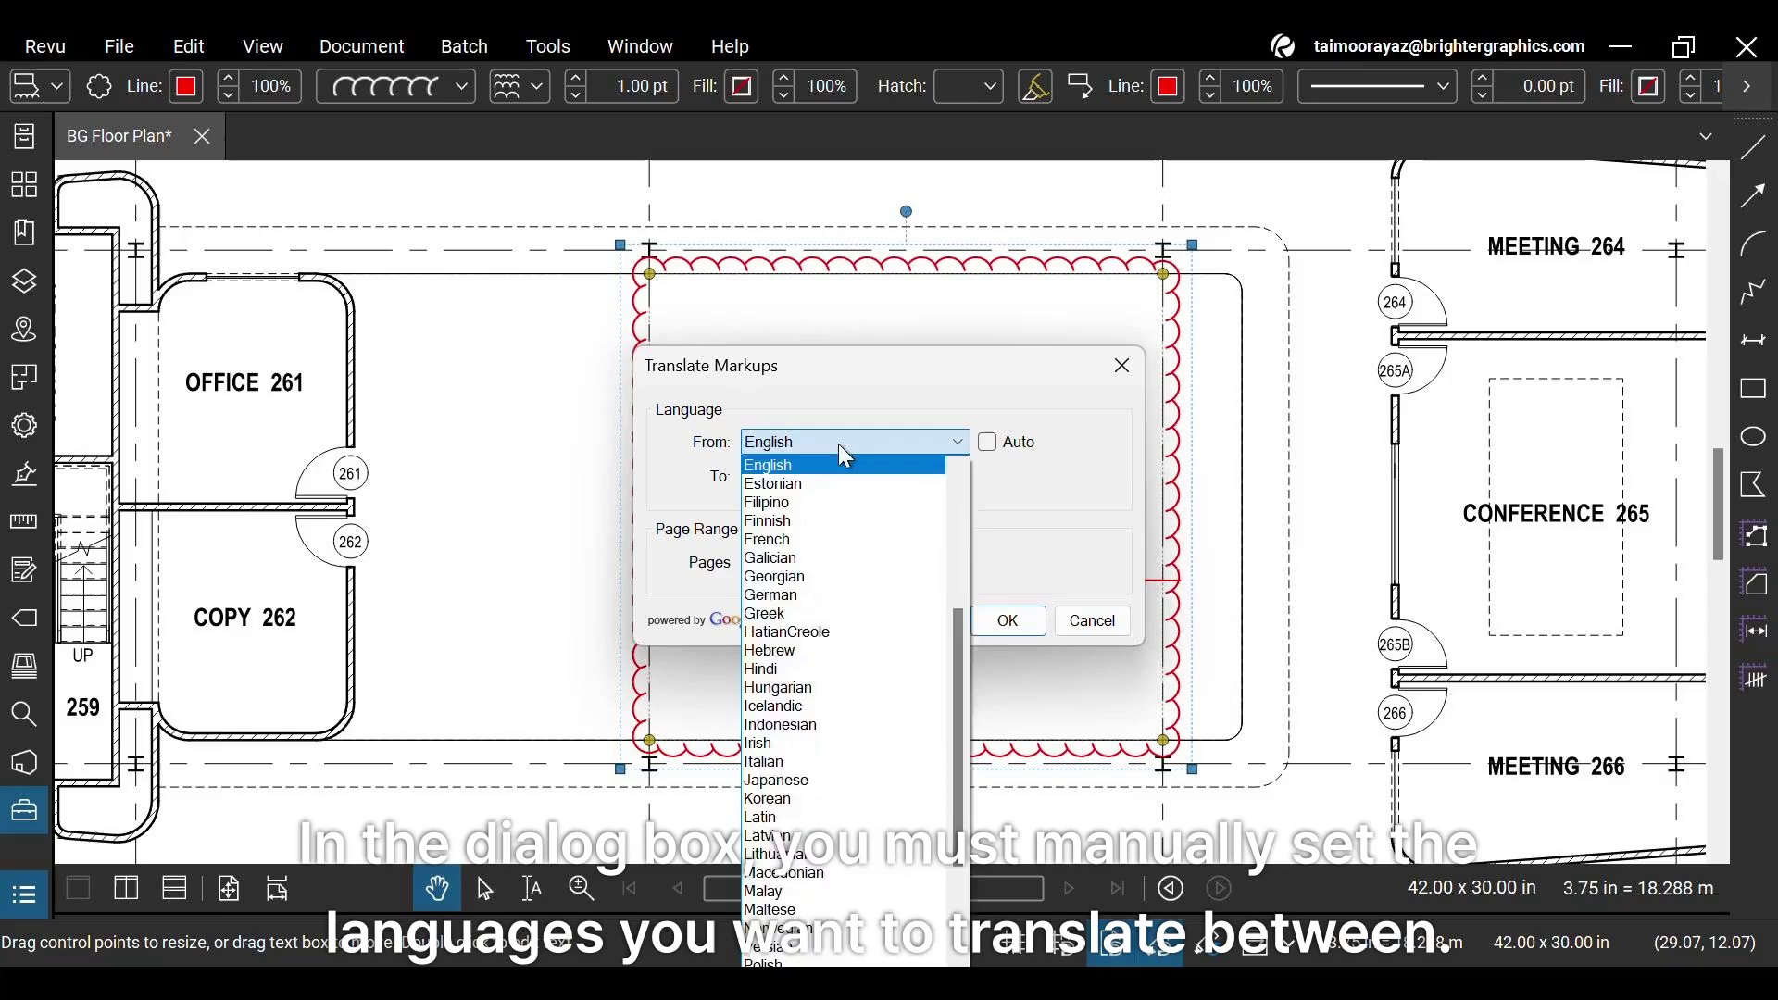
click(910, 476)
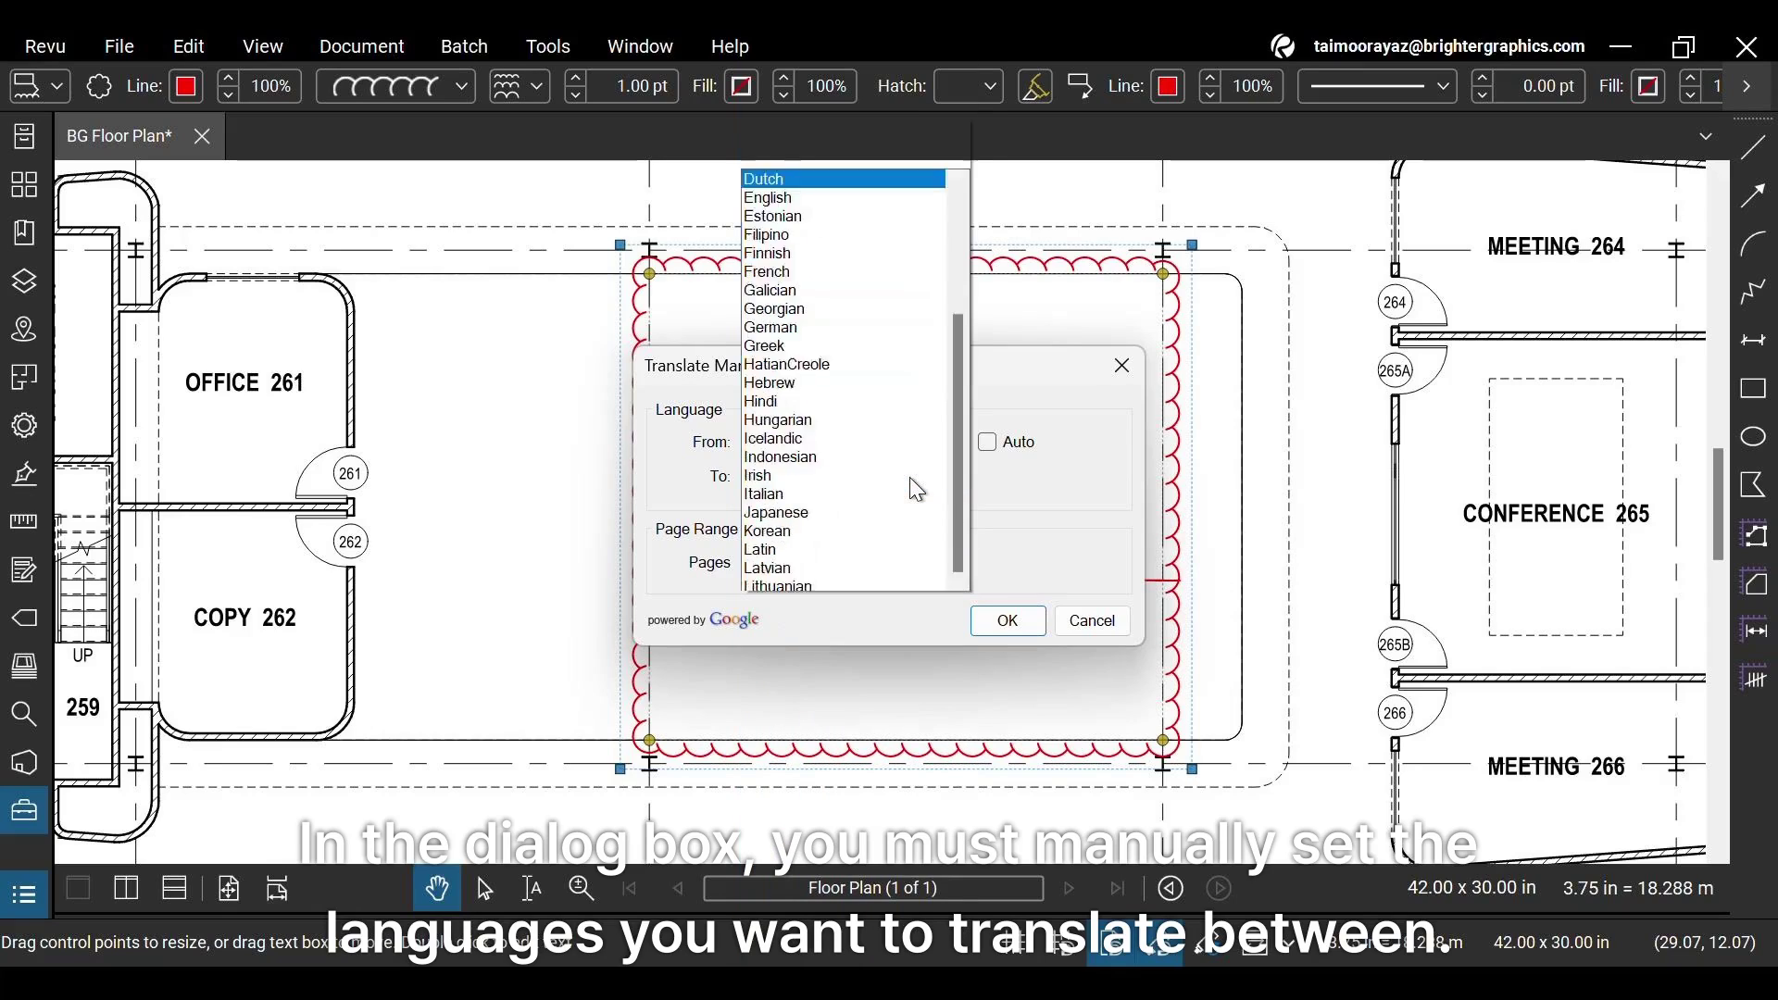
click(1001, 532)
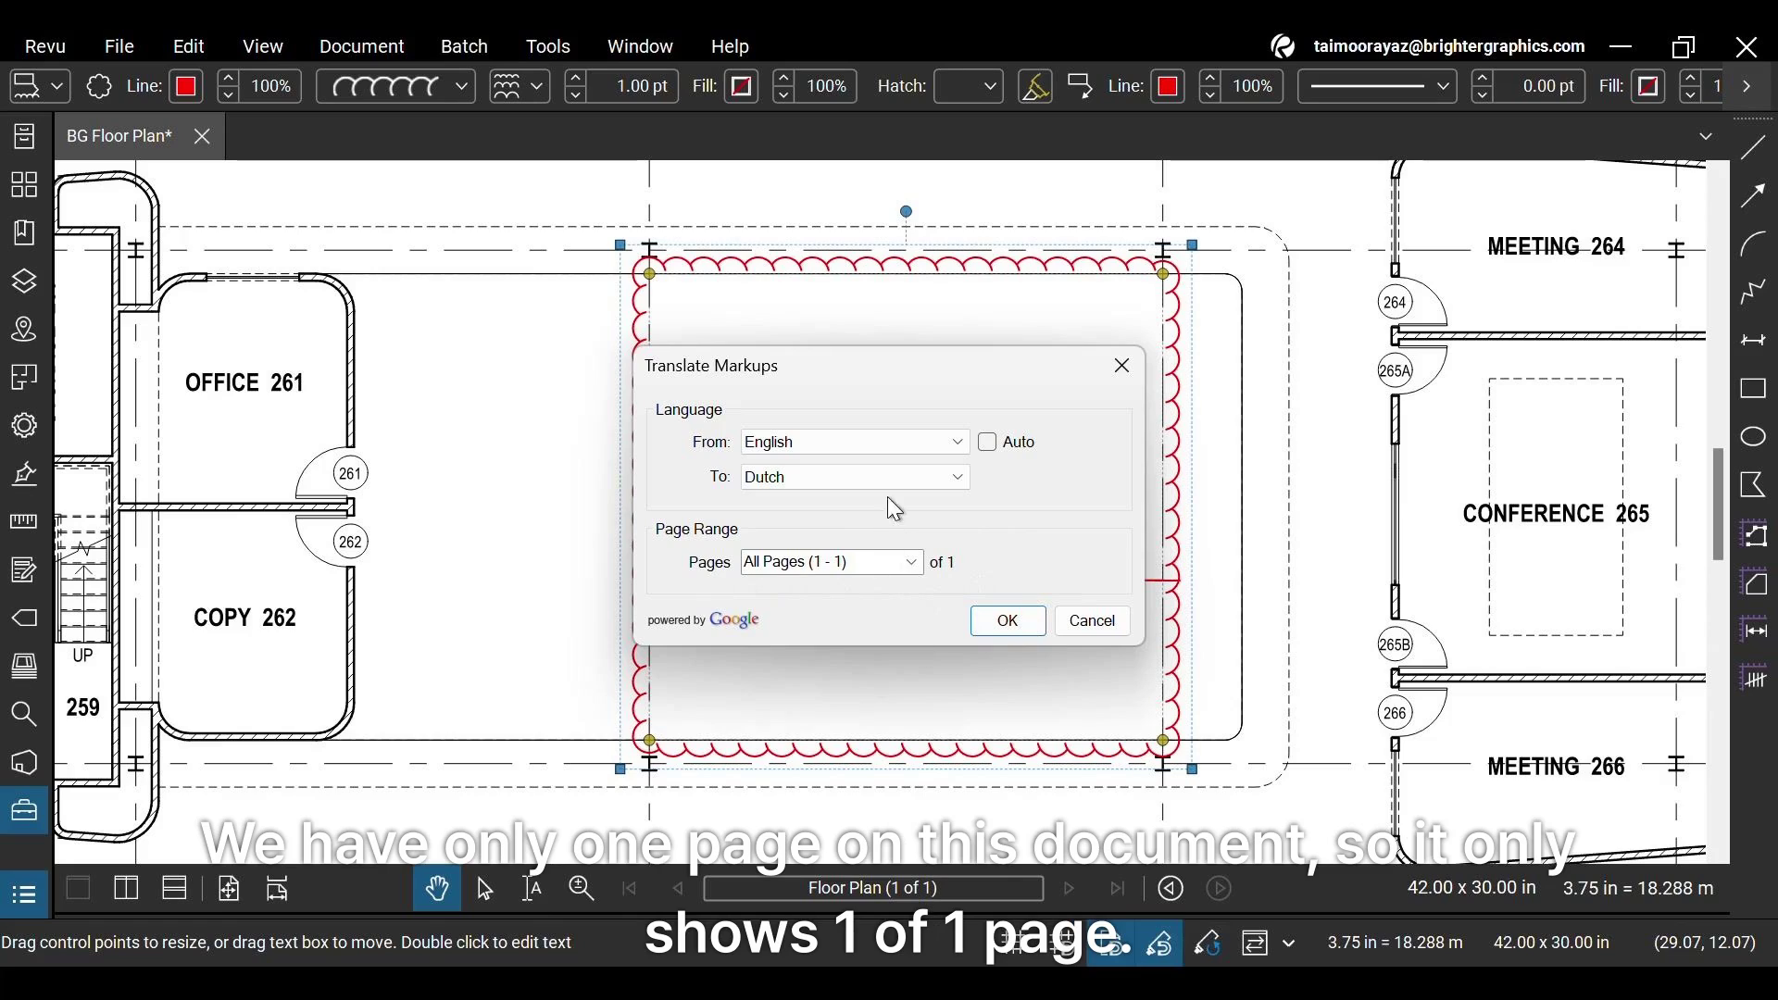
click(909, 561)
click(910, 562)
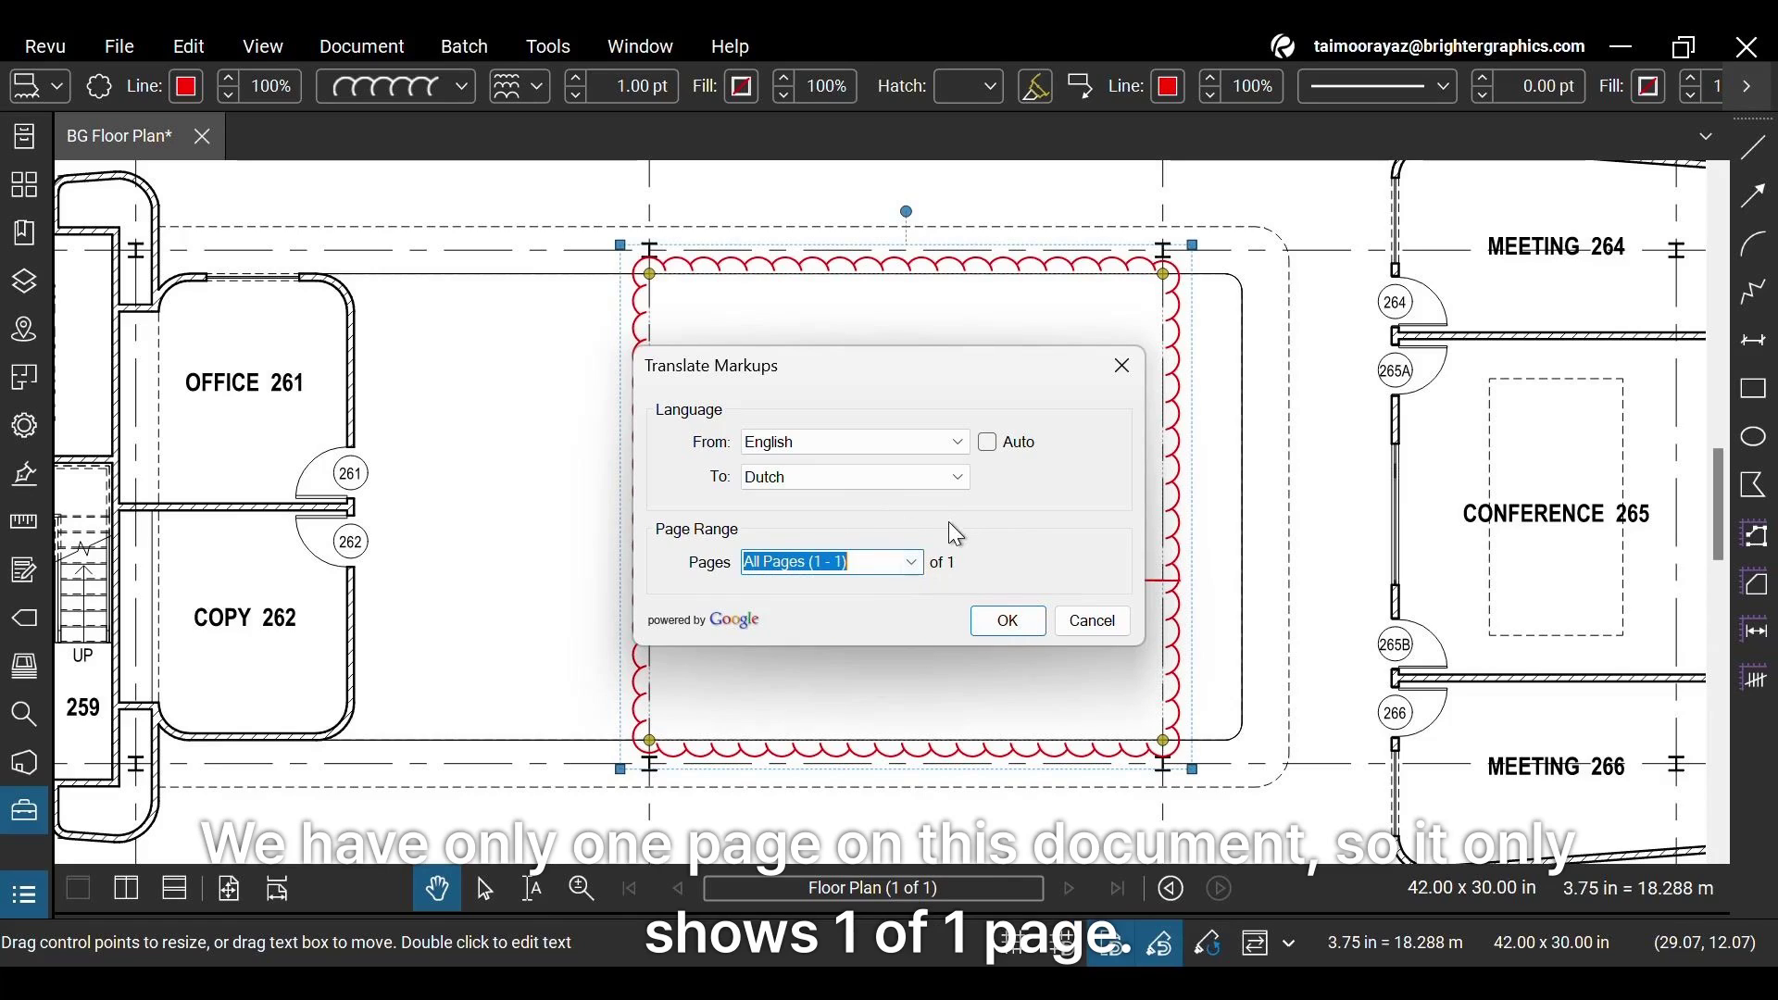
click(1007, 620)
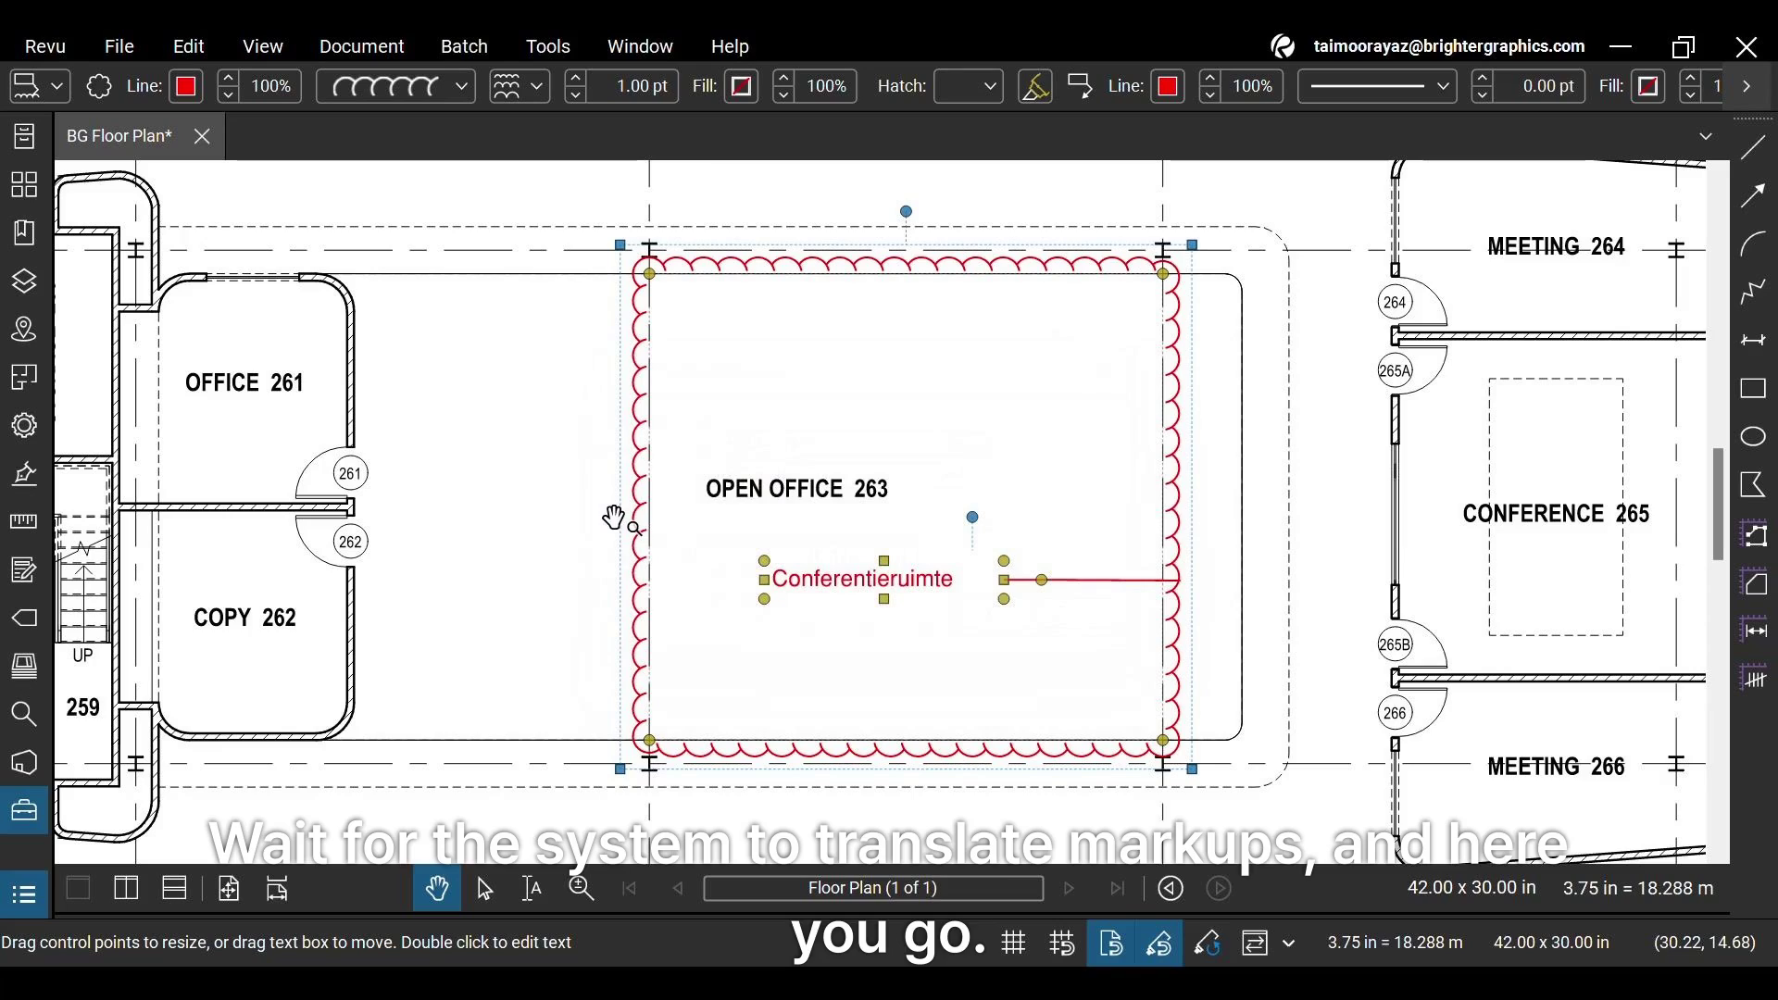
scroll(941, 633, up, 2)
scroll(943, 633, down, 4)
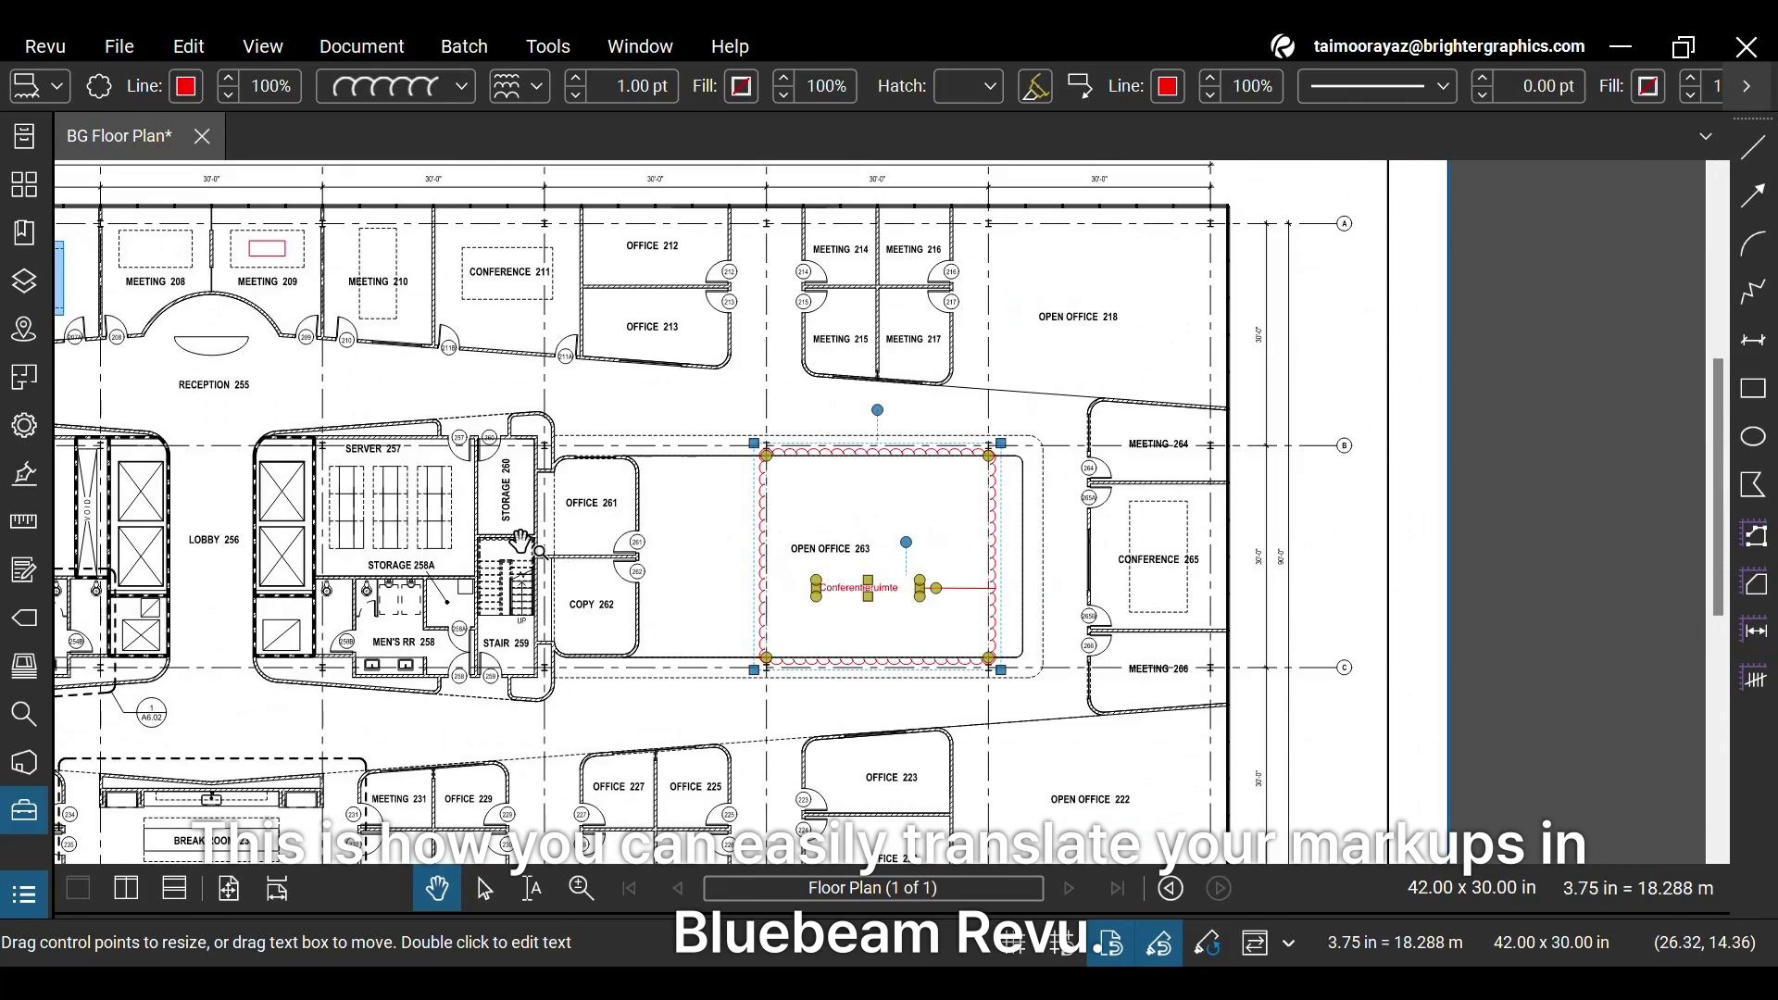
- Deselect the translated markup and pan to inspect the 'Conferentieruimte' callout in the cloud
click(528, 545)
drag(528, 544, 869, 486)
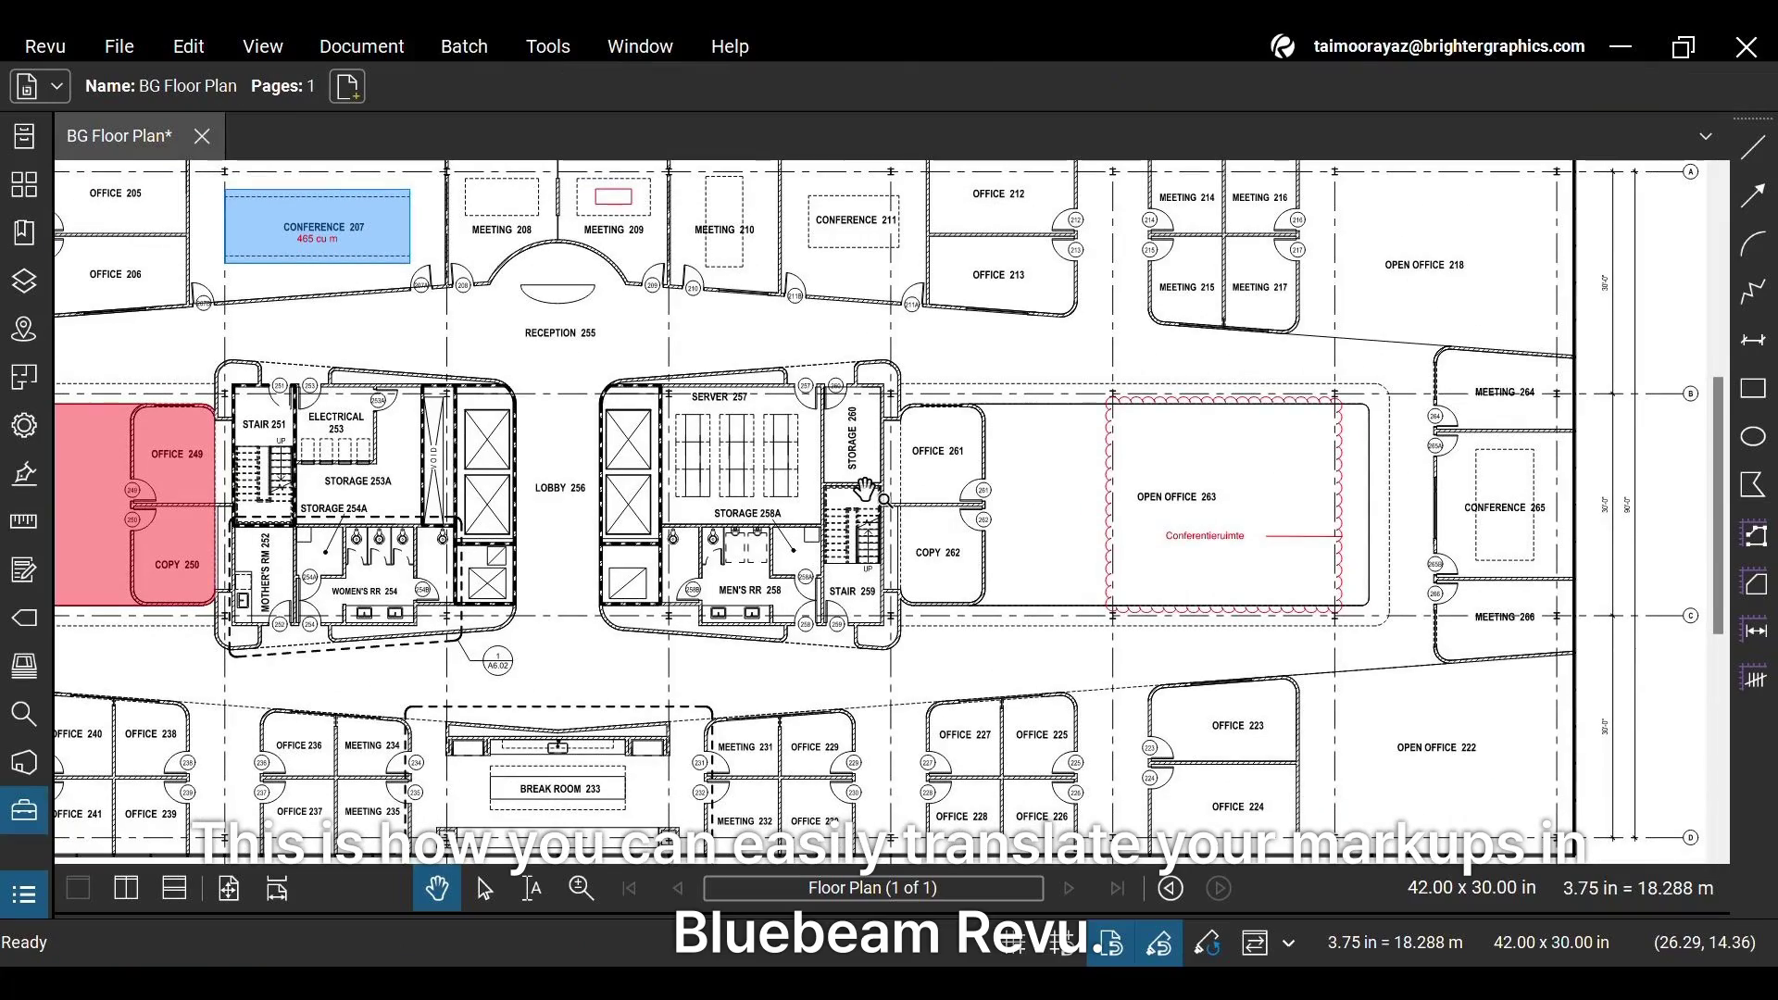
scroll(1224, 548, up, 3)
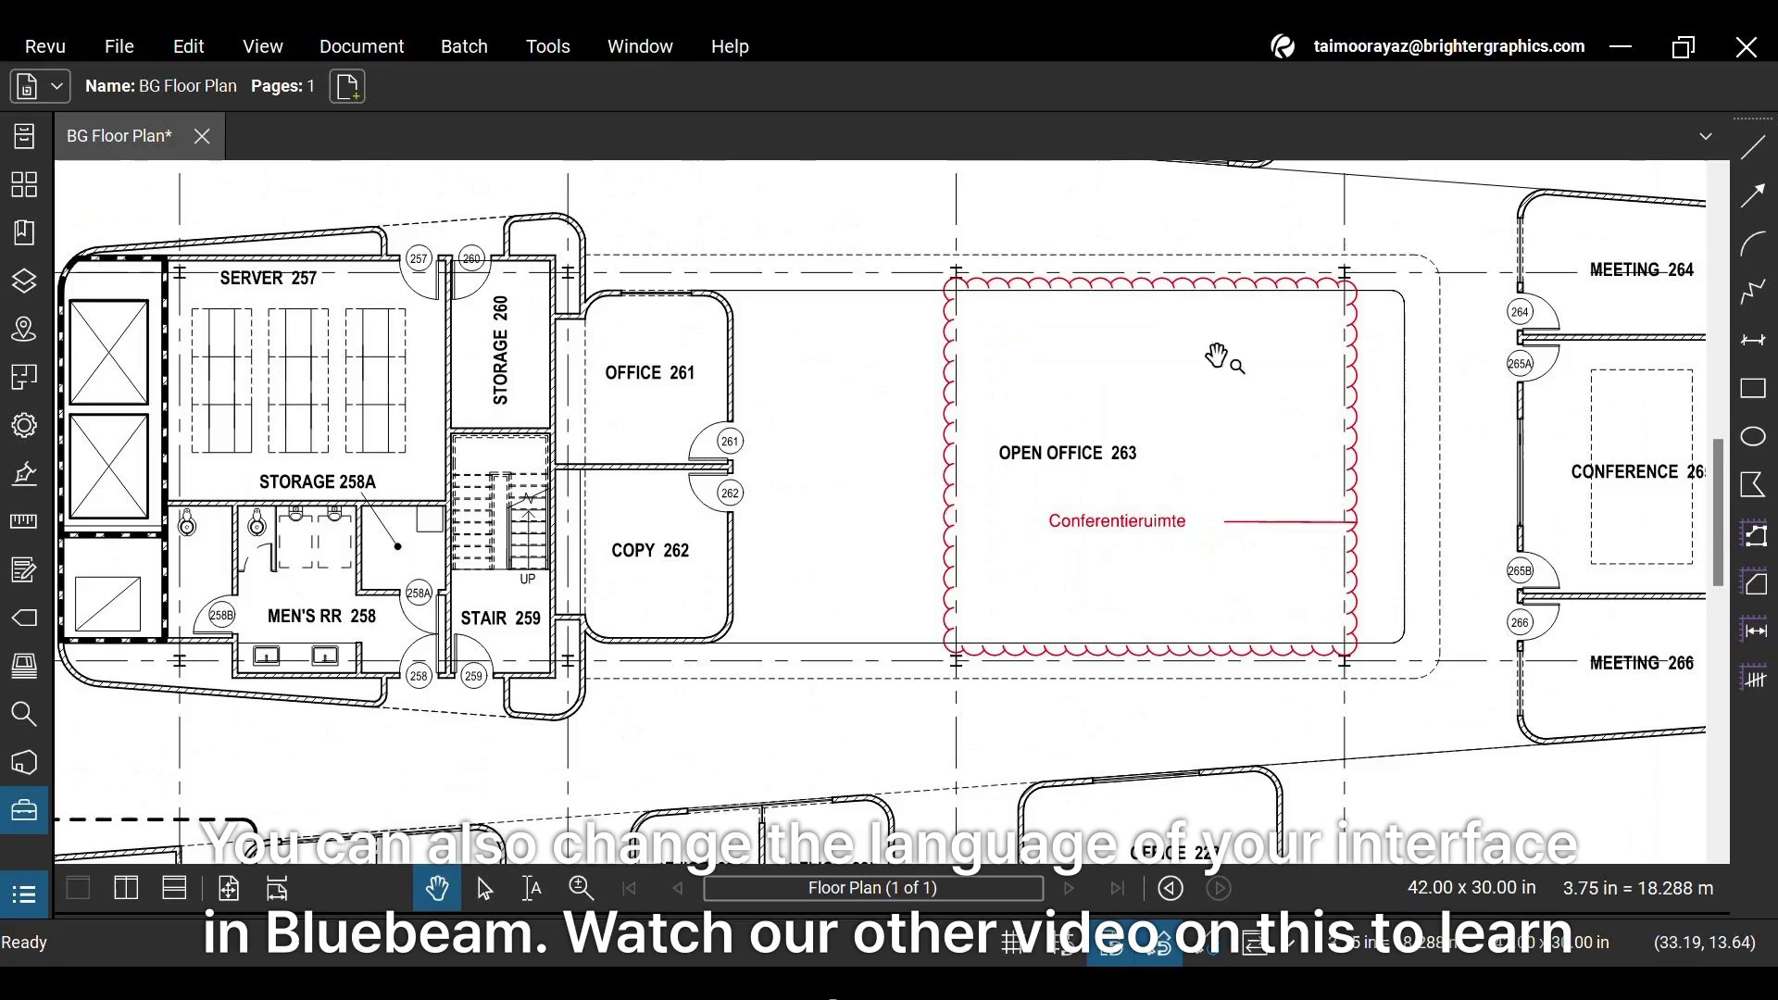
drag(1263, 228, 980, 231)
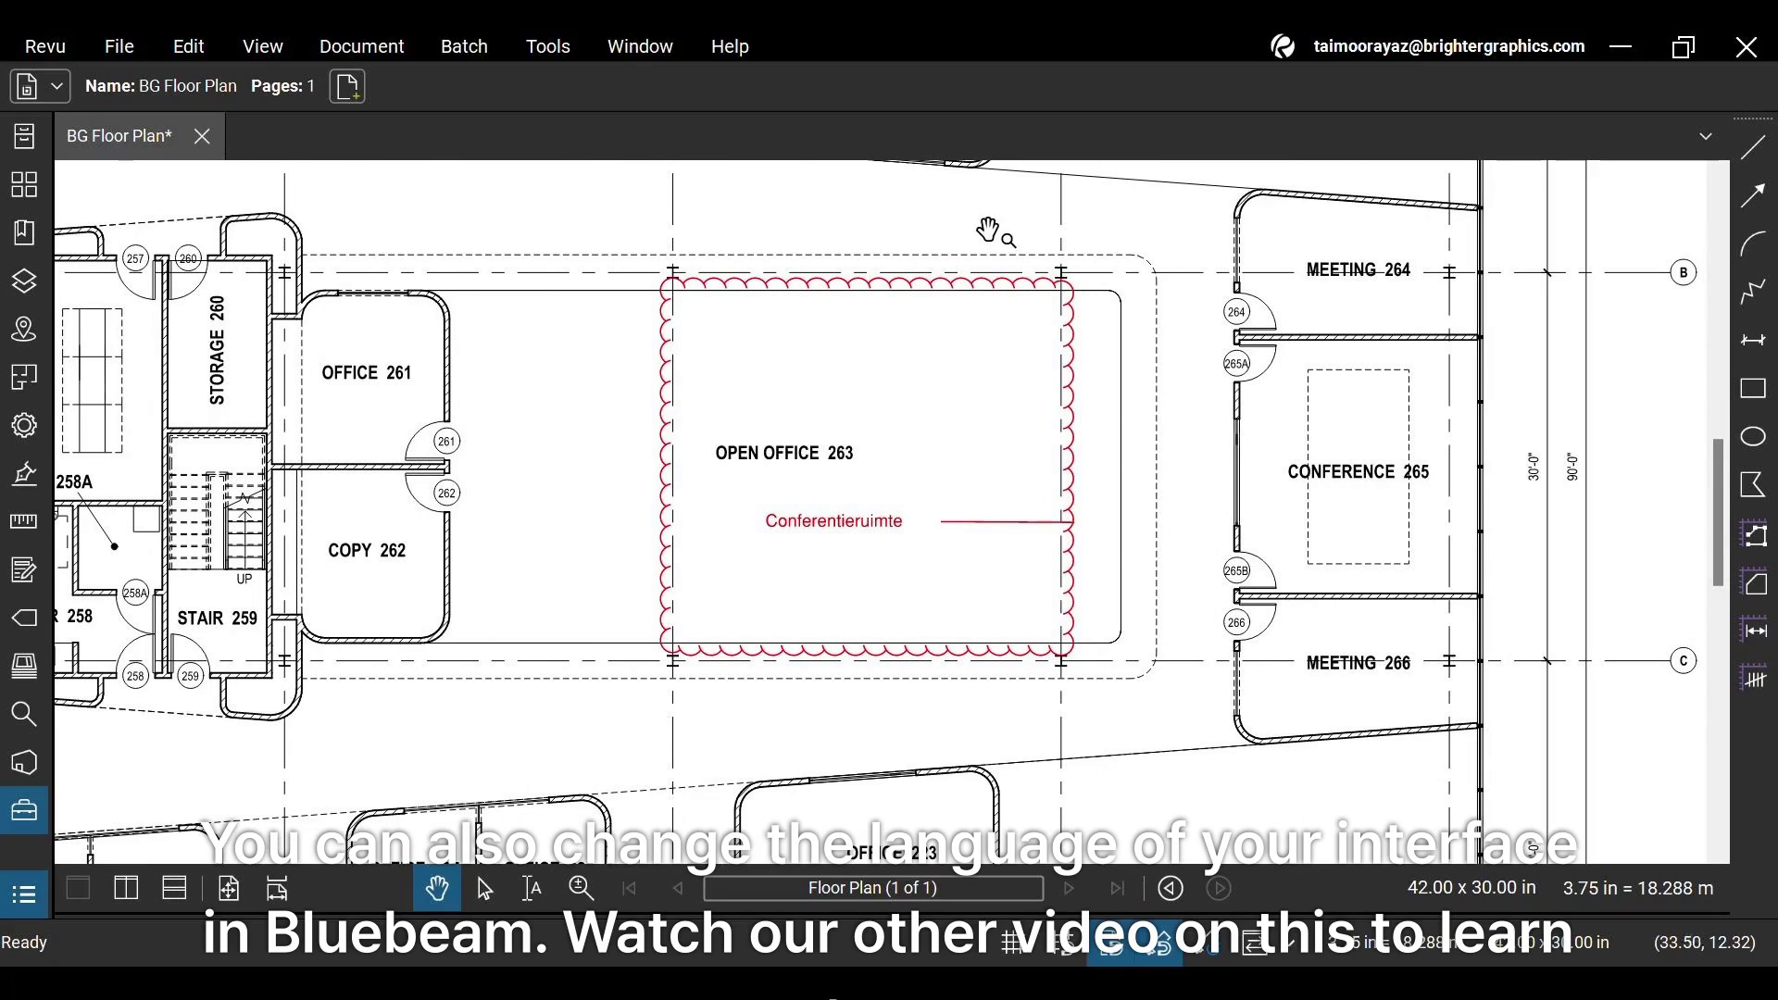
scroll(1180, 432, up, 2)
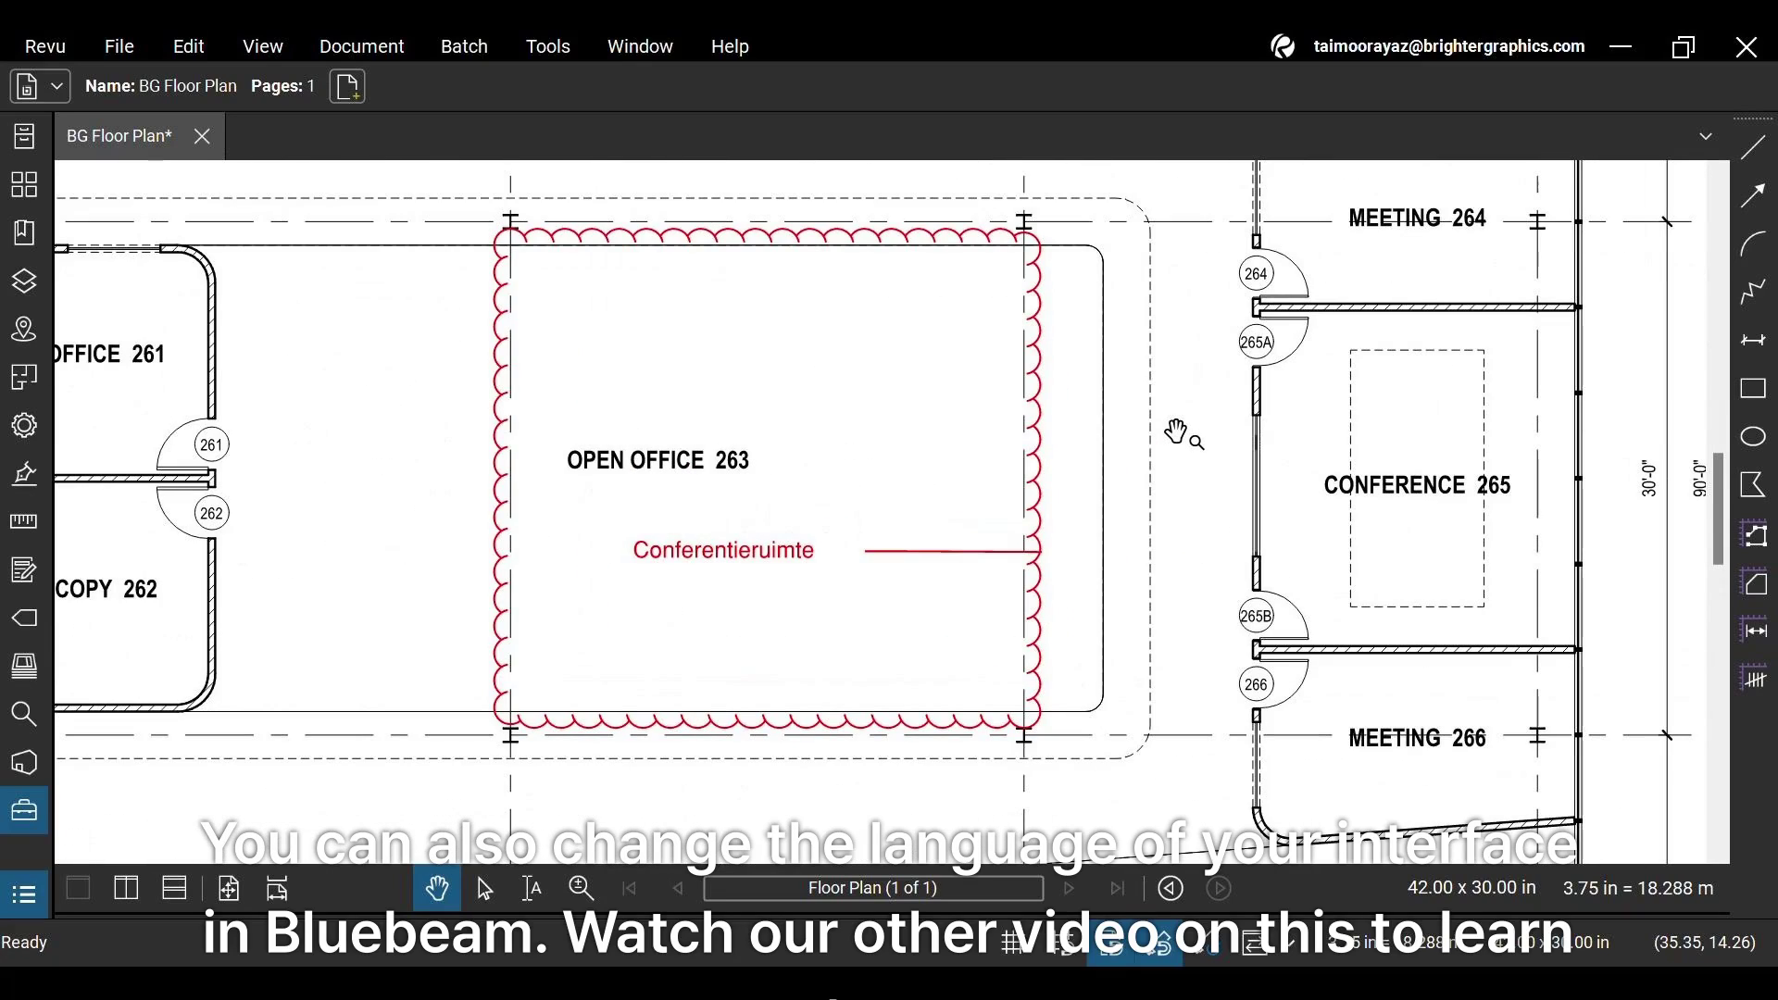